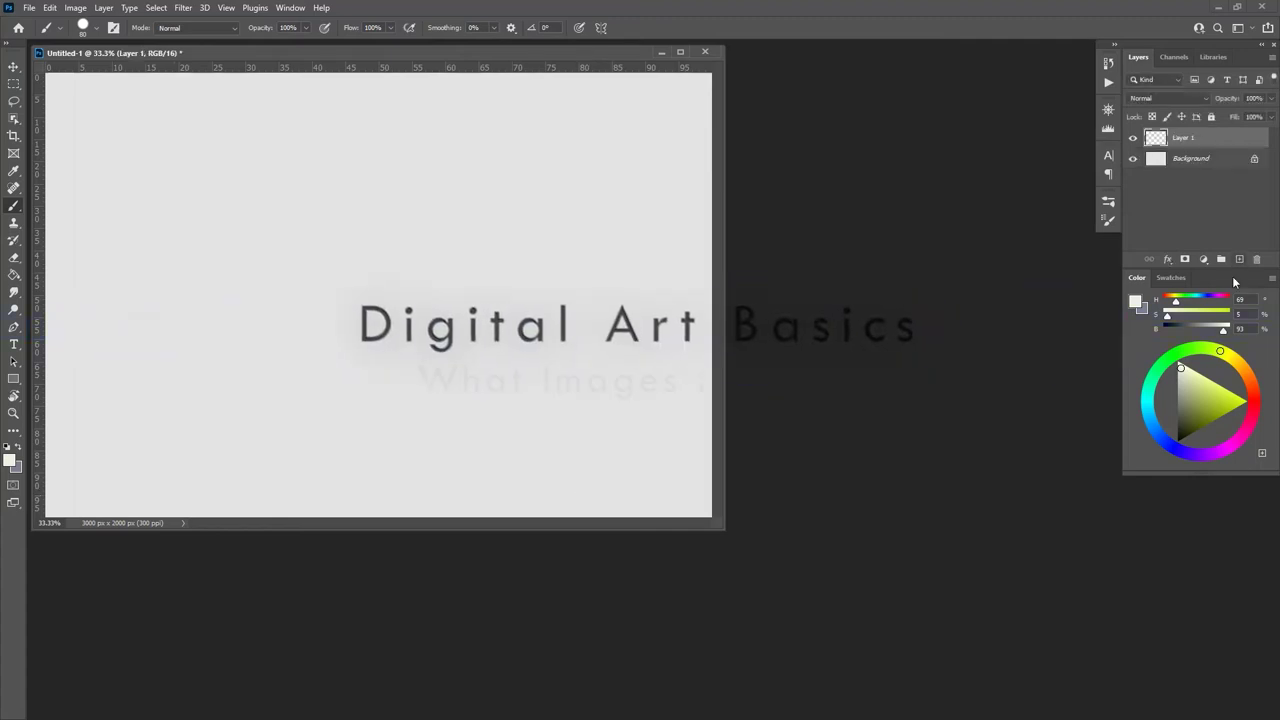
Brush-letter WHAT? in default black at the canvas top left, keeping the document open
{"action": "left_click", "coordinate": [8, 447]}
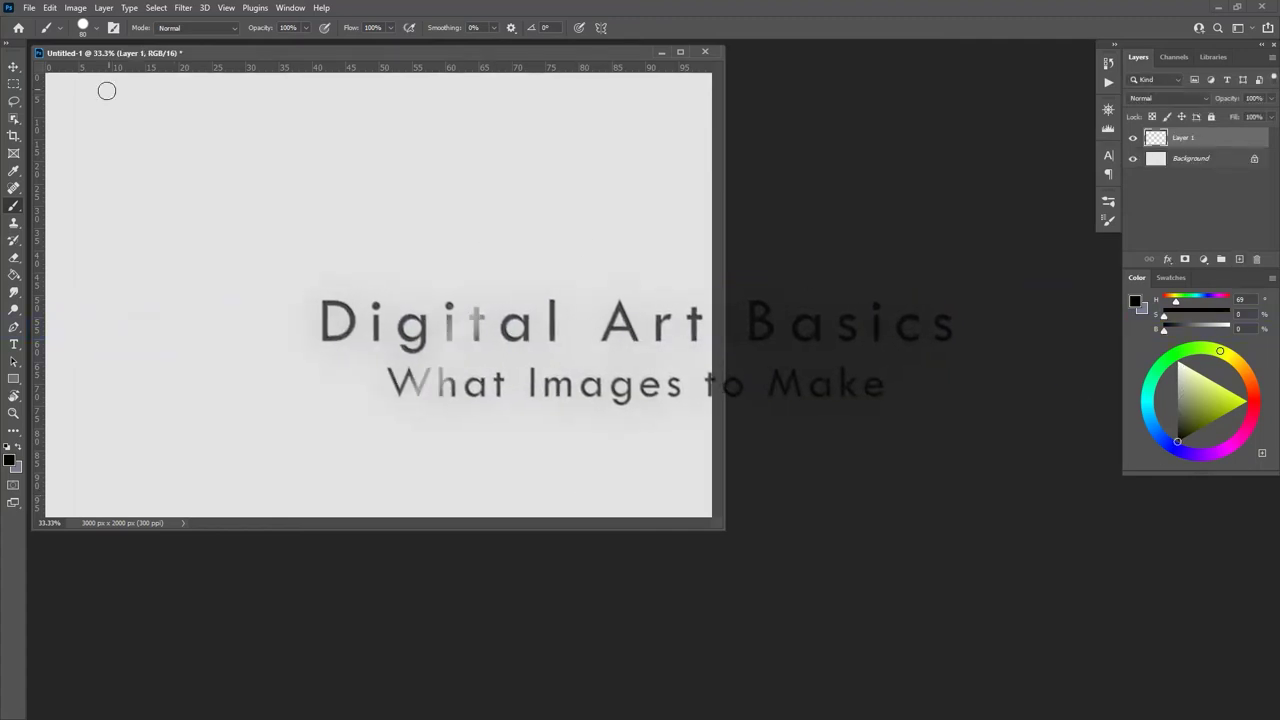
{"action": "mouse_move", "coordinate": [88, 103]}
{"action": "left_mouse_down"}
{"action": "mouse_move", "coordinate": [118, 170]}
{"action": "mouse_move", "coordinate": [134, 105]}
{"action": "mouse_move", "coordinate": [150, 172]}
{"action": "left_mouse_up"}
{"action": "mouse_move", "coordinate": [150, 140]}
{"action": "left_mouse_down"}
{"action": "mouse_move", "coordinate": [162, 136]}
{"action": "mouse_move", "coordinate": [166, 172]}
{"action": "mouse_move", "coordinate": [208, 165]}
{"action": "mouse_move", "coordinate": [205, 145]}
{"action": "mouse_move", "coordinate": [245, 95]}
{"action": "mouse_move", "coordinate": [272, 140]}
{"action": "left_mouse_up"}
{"action": "left_click", "coordinate": [280, 160]}
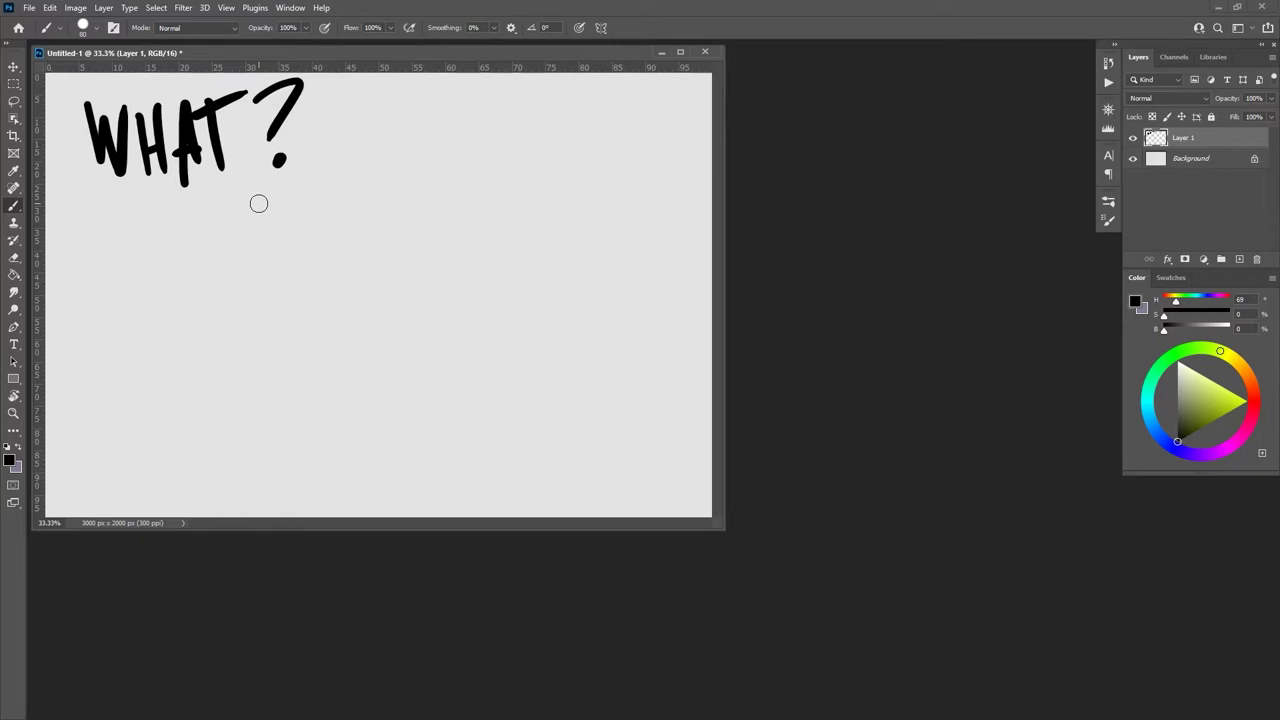
{"action": "left_click", "coordinate": [705, 52]}
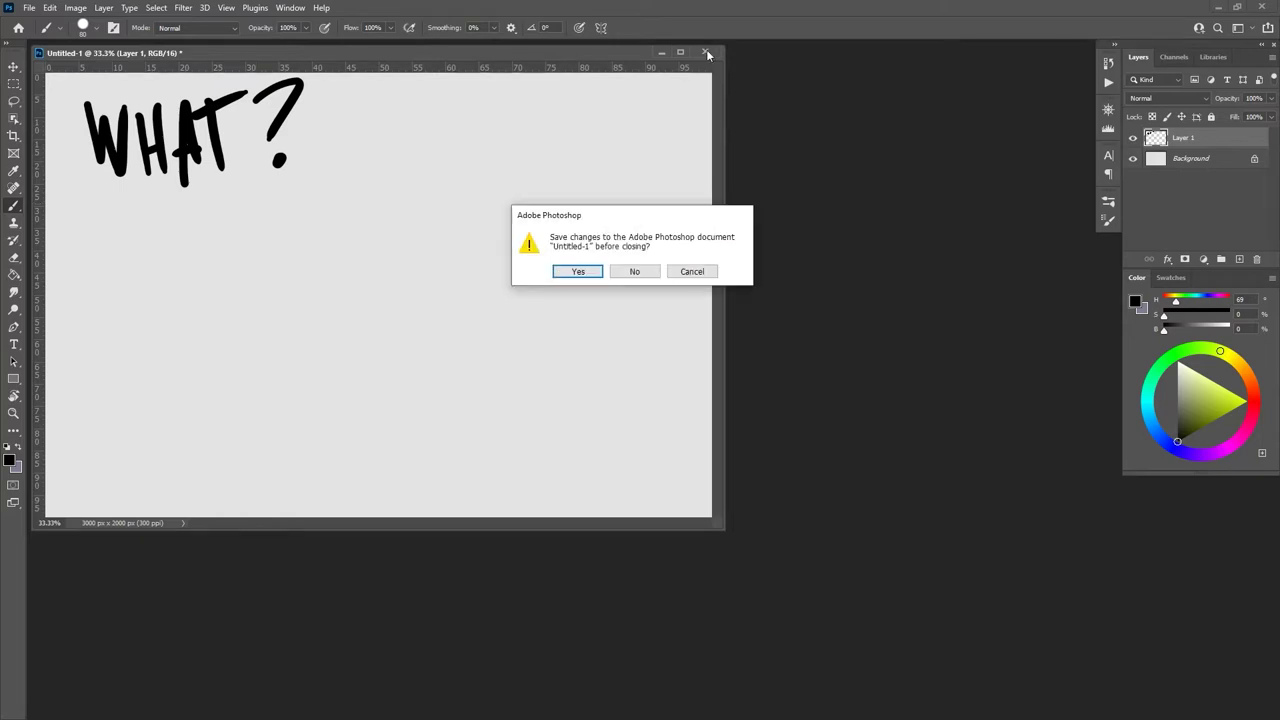
{"action": "left_click", "coordinate": [692, 271]}
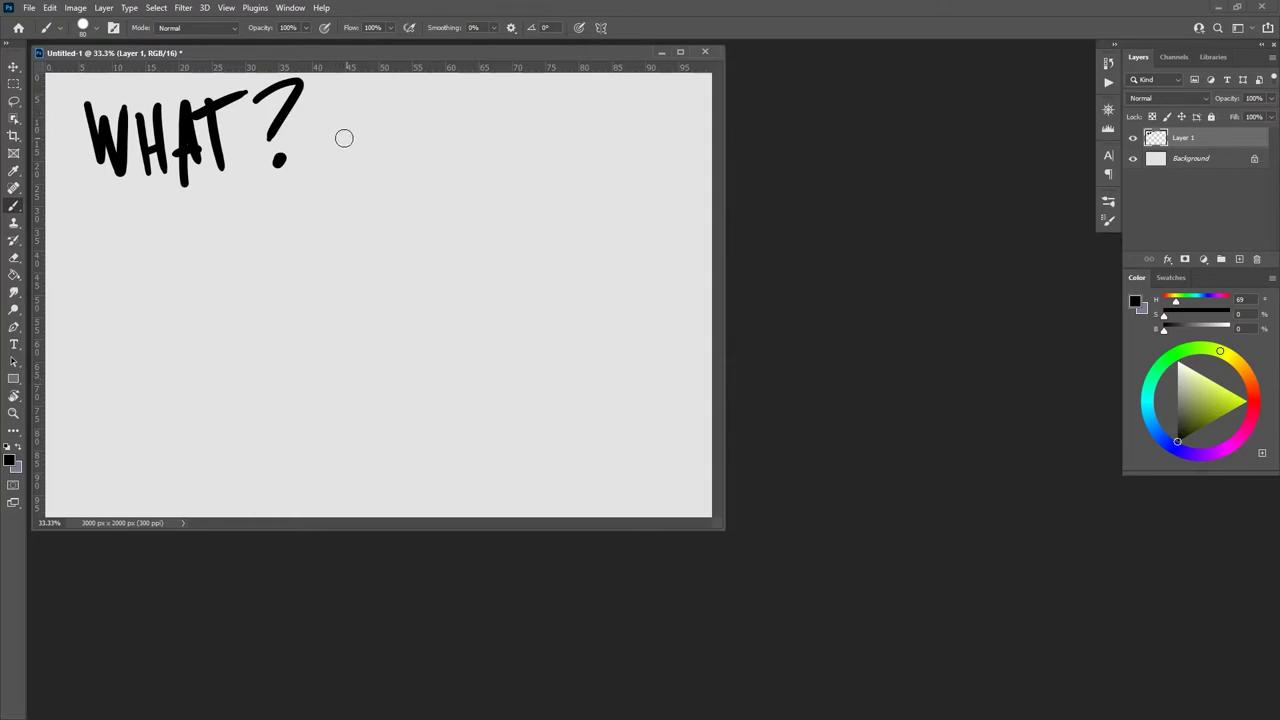
Letter TOOL below WHAT?, then a rightward arrow pointing to END
{"action": "mouse_move", "coordinate": [116, 213]}
{"action": "left_mouse_down"}
{"action": "mouse_move", "coordinate": [122, 247]}
{"action": "mouse_move", "coordinate": [158, 204]}
{"action": "left_mouse_up"}
{"action": "mouse_move", "coordinate": [172, 212]}
{"action": "left_mouse_down"}
{"action": "mouse_move", "coordinate": [148, 240]}
{"action": "mouse_move", "coordinate": [172, 212]}
{"action": "left_mouse_up"}
{"action": "mouse_move", "coordinate": [205, 210]}
{"action": "left_mouse_down"}
{"action": "mouse_move", "coordinate": [206, 234]}
{"action": "mouse_move", "coordinate": [200, 206]}
{"action": "left_mouse_up"}
{"action": "mouse_move", "coordinate": [222, 200]}
{"action": "left_mouse_down"}
{"action": "mouse_move", "coordinate": [223, 240]}
{"action": "mouse_move", "coordinate": [264, 235]}
{"action": "left_mouse_up"}
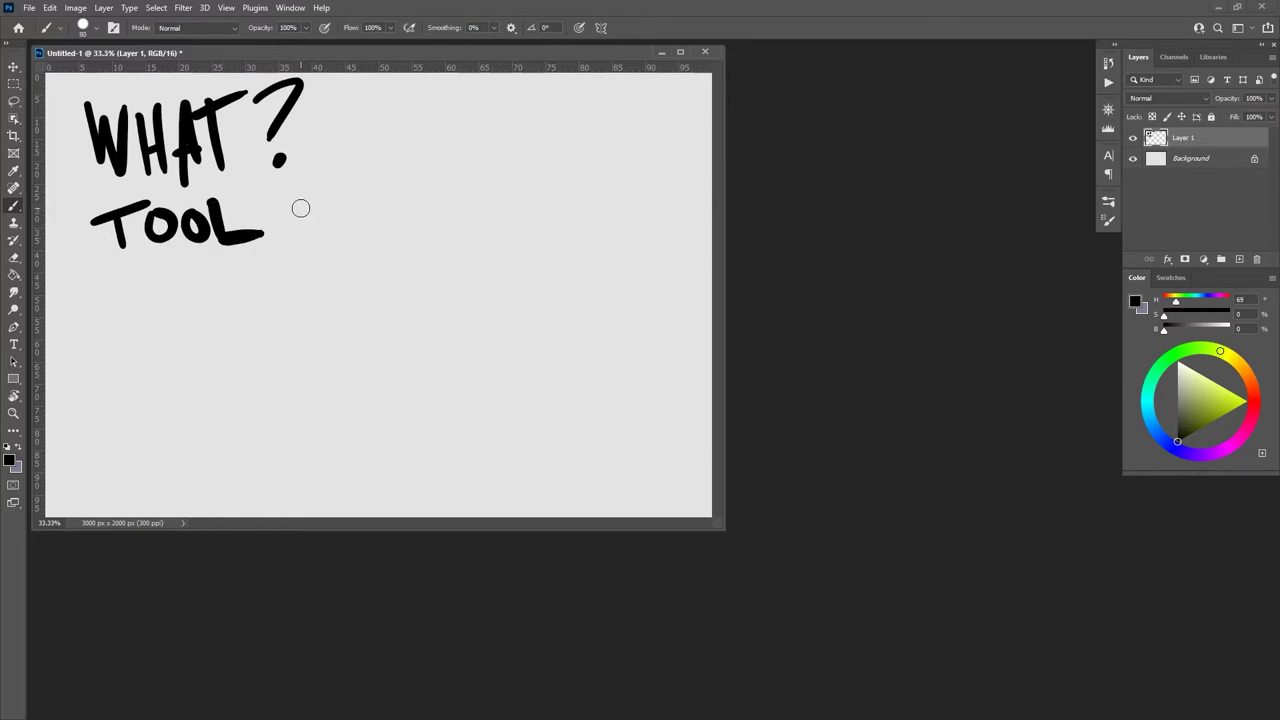
{"action": "mouse_move", "coordinate": [283, 212]}
{"action": "left_mouse_down"}
{"action": "mouse_move", "coordinate": [414, 197]}
{"action": "mouse_move", "coordinate": [375, 224]}
{"action": "left_mouse_up"}
{"action": "left_click_drag", "start_coordinate": [486, 176], "coordinate": [478, 220]}
{"action": "mouse_move", "coordinate": [478, 178]}
{"action": "left_mouse_down"}
{"action": "mouse_move", "coordinate": [531, 175]}
{"action": "mouse_move", "coordinate": [518, 197]}
{"action": "left_mouse_up"}
{"action": "left_click_drag", "start_coordinate": [476, 219], "coordinate": [527, 220]}
{"action": "left_click_drag", "start_coordinate": [530, 176], "coordinate": [562, 172]}
{"action": "left_click_drag", "start_coordinate": [572, 176], "coordinate": [576, 216]}
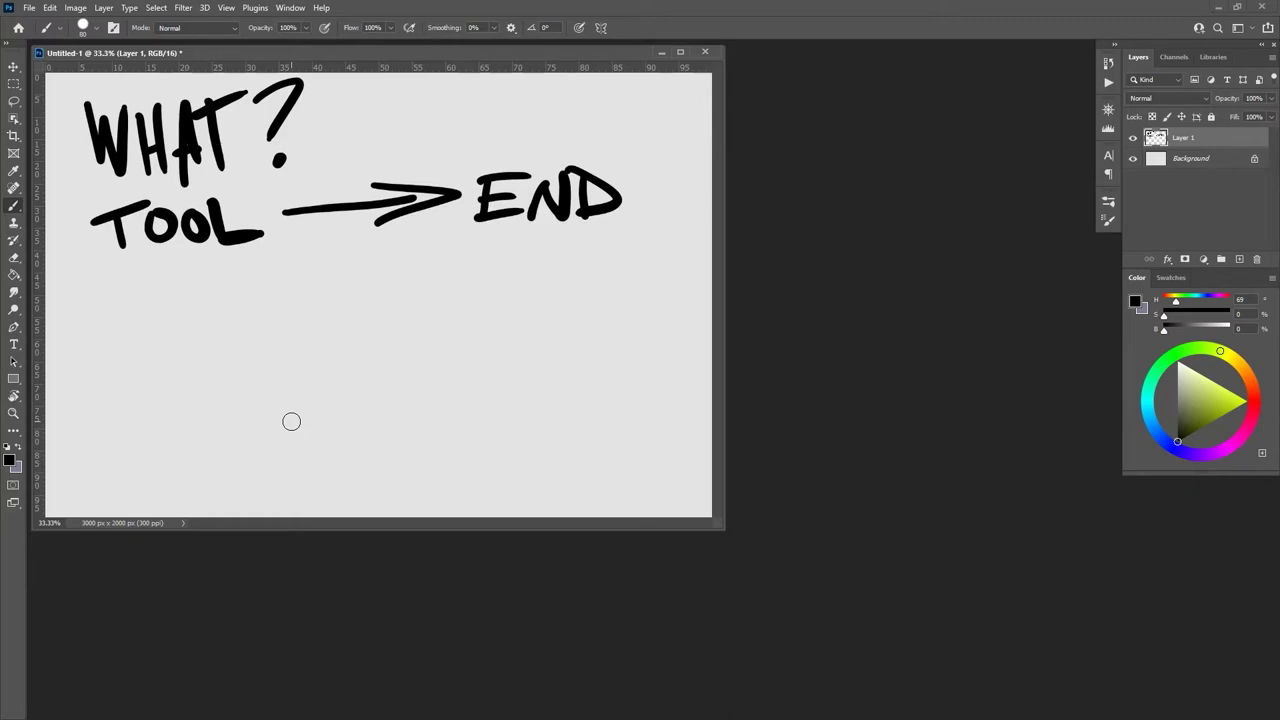
Draw a box around TOOL and an ellipse around END
{"action": "mouse_move", "coordinate": [114, 186]}
{"action": "left_mouse_down"}
{"action": "mouse_move", "coordinate": [84, 190]}
{"action": "mouse_move", "coordinate": [179, 264]}
{"action": "mouse_move", "coordinate": [276, 200]}
{"action": "mouse_move", "coordinate": [90, 186]}
{"action": "left_mouse_up"}
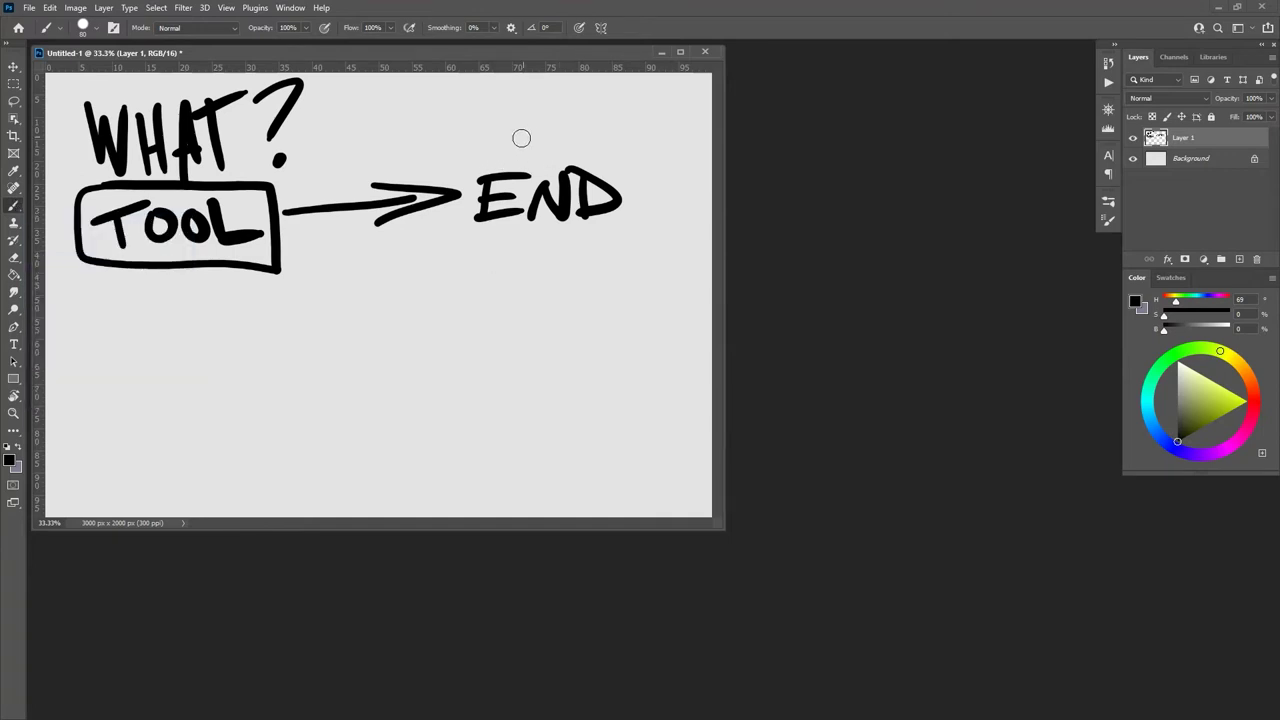
{"action": "mouse_move", "coordinate": [521, 138]}
{"action": "left_mouse_down"}
{"action": "mouse_move", "coordinate": [650, 175]}
{"action": "mouse_move", "coordinate": [566, 126]}
{"action": "left_mouse_up"}
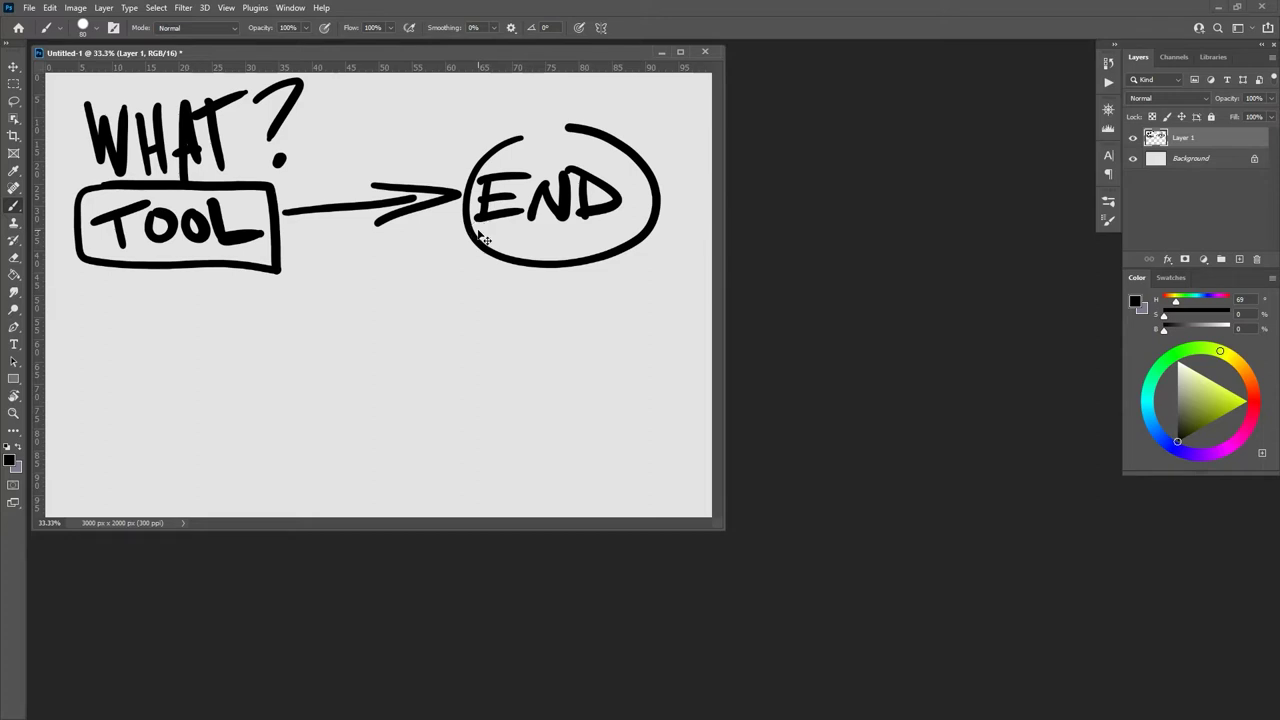
{"action": "key", "text": "ctrl+0"}
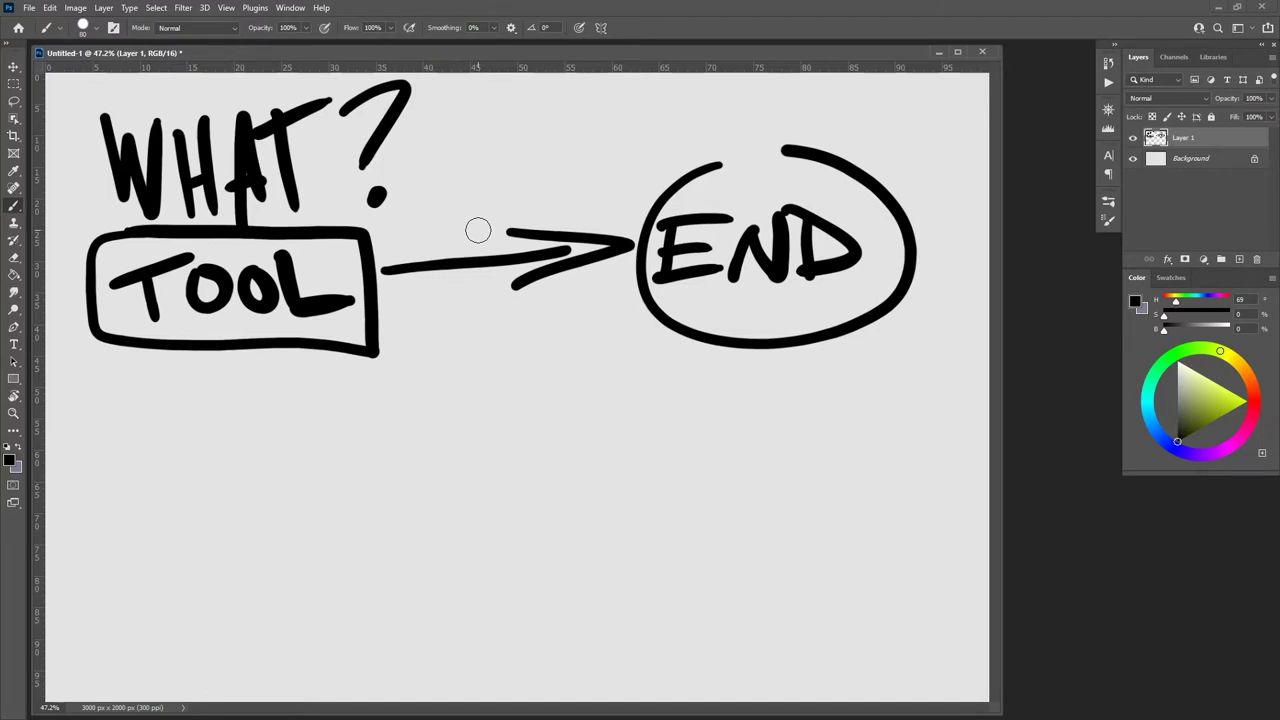
Letter OBJ. in black brush strokes beneath the TOOL box
{"action": "mouse_move", "coordinate": [88, 380]}
{"action": "left_mouse_down"}
{"action": "mouse_move", "coordinate": [127, 415]}
{"action": "mouse_move", "coordinate": [121, 380]}
{"action": "mouse_move", "coordinate": [130, 420]}
{"action": "left_mouse_up"}
{"action": "mouse_move", "coordinate": [168, 378]}
{"action": "left_mouse_down"}
{"action": "mouse_move", "coordinate": [199, 376]}
{"action": "mouse_move", "coordinate": [172, 420]}
{"action": "left_mouse_up"}
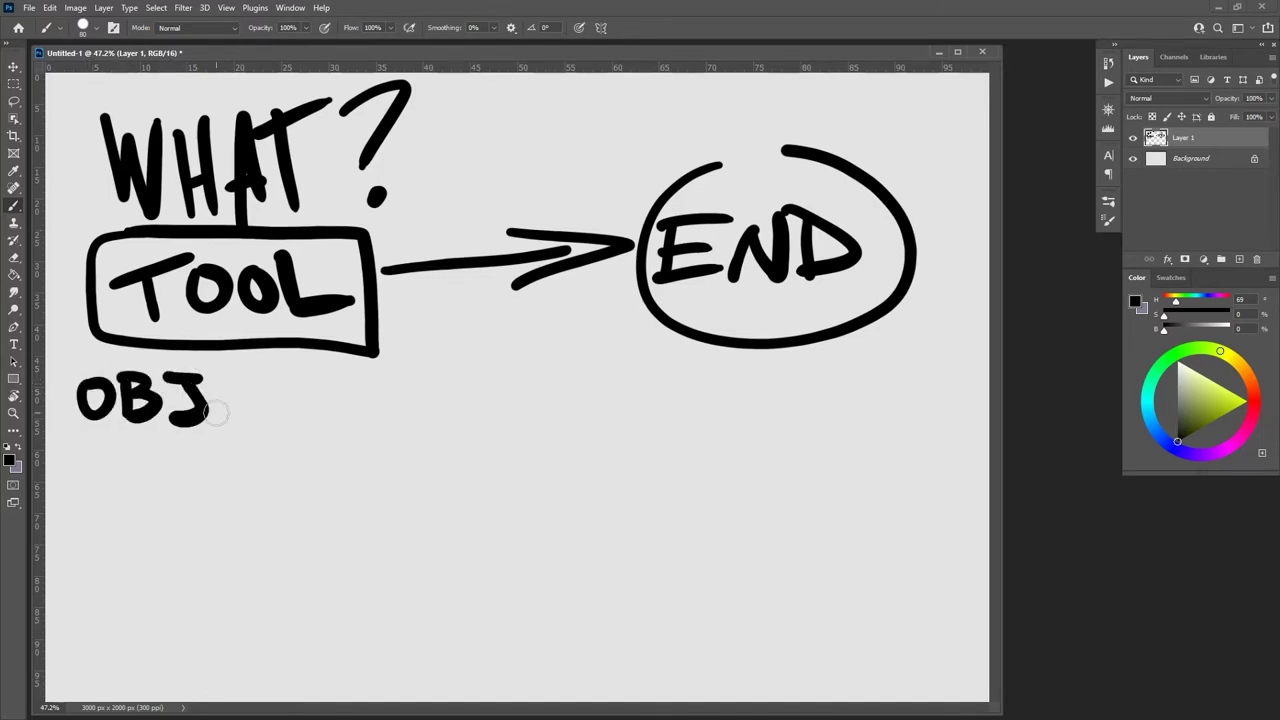
{"action": "left_click", "coordinate": [220, 410]}
{"action": "left_click_drag", "start_coordinate": [15, 360], "coordinate": [1071, 340]}
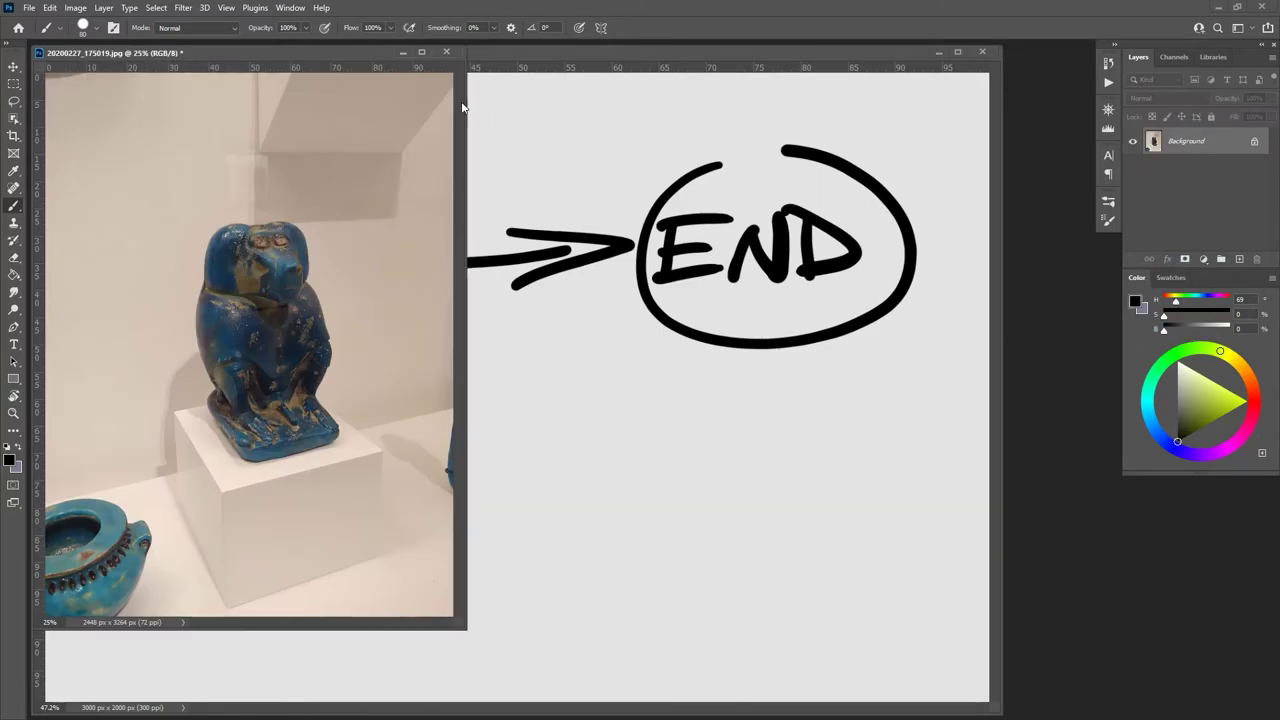
{"action": "left_click", "coordinate": [446, 52]}
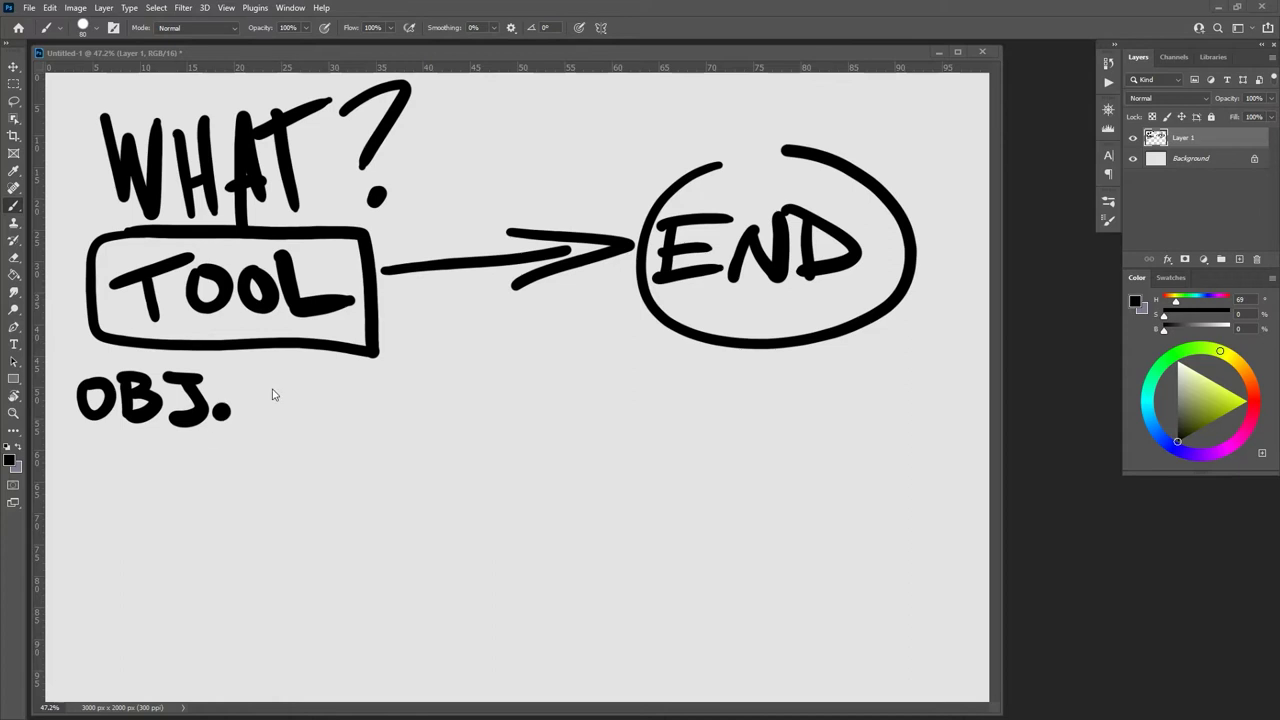
Brush-letter ARCH. to the right of OBJ. on the category row
{"action": "mouse_move", "coordinate": [285, 424]}
{"action": "left_mouse_down"}
{"action": "mouse_move", "coordinate": [299, 373]}
{"action": "mouse_move", "coordinate": [337, 425]}
{"action": "mouse_move", "coordinate": [345, 385]}
{"action": "mouse_move", "coordinate": [371, 415]}
{"action": "mouse_move", "coordinate": [397, 369]}
{"action": "mouse_move", "coordinate": [453, 417]}
{"action": "mouse_move", "coordinate": [483, 400]}
{"action": "left_mouse_up"}
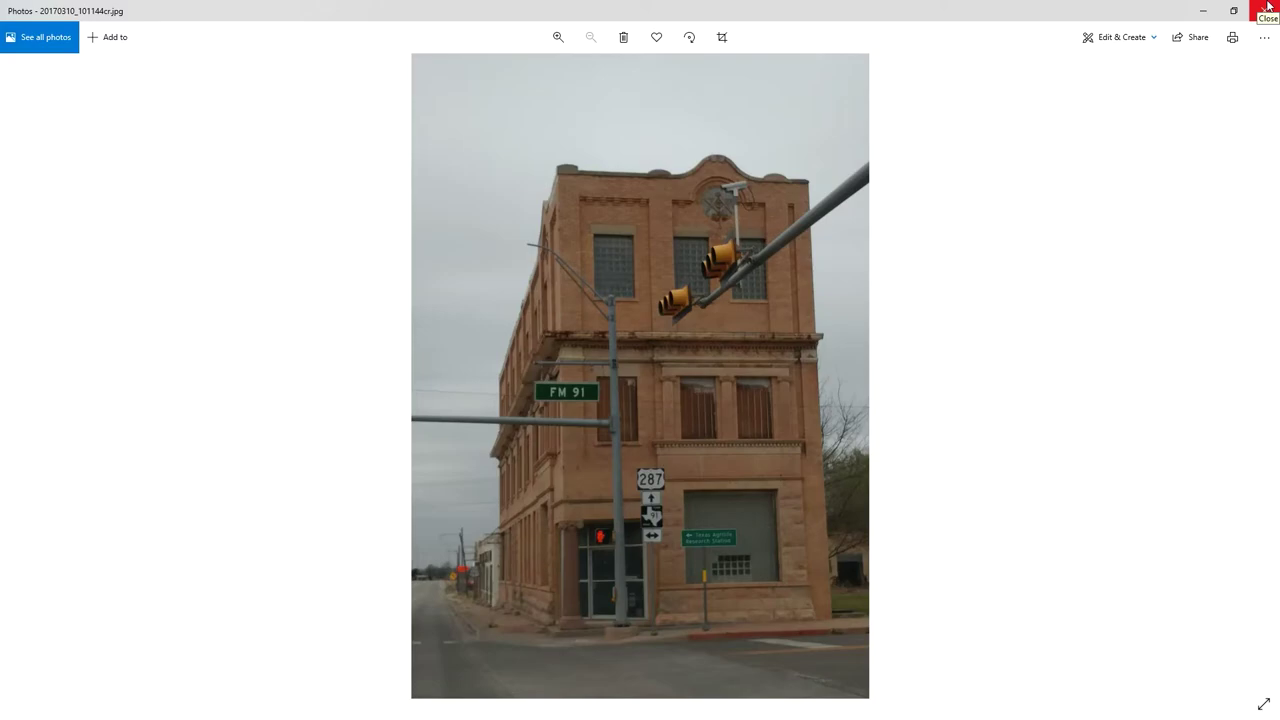
Close the brick corner-building photo in the Photos window
{"action": "left_click", "coordinate": [1268, 6]}
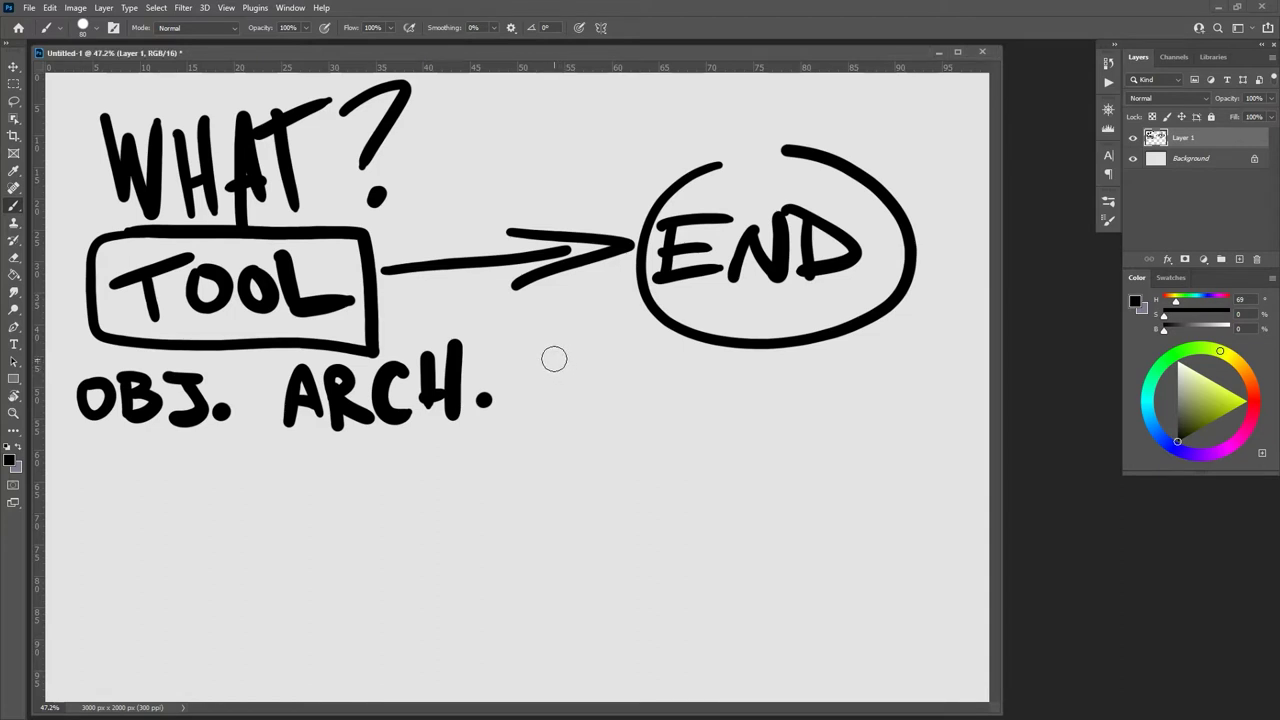
Letter LIFE/FIG. with a period after ARCH. on the first category row
{"action": "mouse_move", "coordinate": [545, 347]}
{"action": "left_mouse_down"}
{"action": "mouse_move", "coordinate": [544, 410]}
{"action": "mouse_move", "coordinate": [578, 410]}
{"action": "left_mouse_up"}
{"action": "left_click_drag", "start_coordinate": [588, 355], "coordinate": [585, 408]}
{"action": "mouse_move", "coordinate": [642, 352]}
{"action": "left_mouse_down"}
{"action": "mouse_move", "coordinate": [606, 415]}
{"action": "mouse_move", "coordinate": [645, 383]}
{"action": "left_mouse_up"}
{"action": "mouse_move", "coordinate": [634, 365]}
{"action": "left_mouse_down"}
{"action": "mouse_move", "coordinate": [640, 396]}
{"action": "mouse_move", "coordinate": [664, 362]}
{"action": "left_mouse_up"}
{"action": "mouse_move", "coordinate": [632, 418]}
{"action": "left_mouse_down"}
{"action": "mouse_move", "coordinate": [660, 414]}
{"action": "mouse_move", "coordinate": [656, 388]}
{"action": "left_mouse_up"}
{"action": "left_click_drag", "start_coordinate": [708, 345], "coordinate": [662, 440]}
{"action": "left_click_drag", "start_coordinate": [702, 371], "coordinate": [741, 367]}
{"action": "left_click_drag", "start_coordinate": [716, 372], "coordinate": [706, 438]}
{"action": "mouse_move", "coordinate": [707, 402]}
{"action": "left_mouse_down"}
{"action": "mouse_move", "coordinate": [732, 399]}
{"action": "mouse_move", "coordinate": [757, 438]}
{"action": "left_mouse_up"}
{"action": "left_click_drag", "start_coordinate": [806, 363], "coordinate": [790, 407]}
{"action": "left_click", "coordinate": [842, 412]}
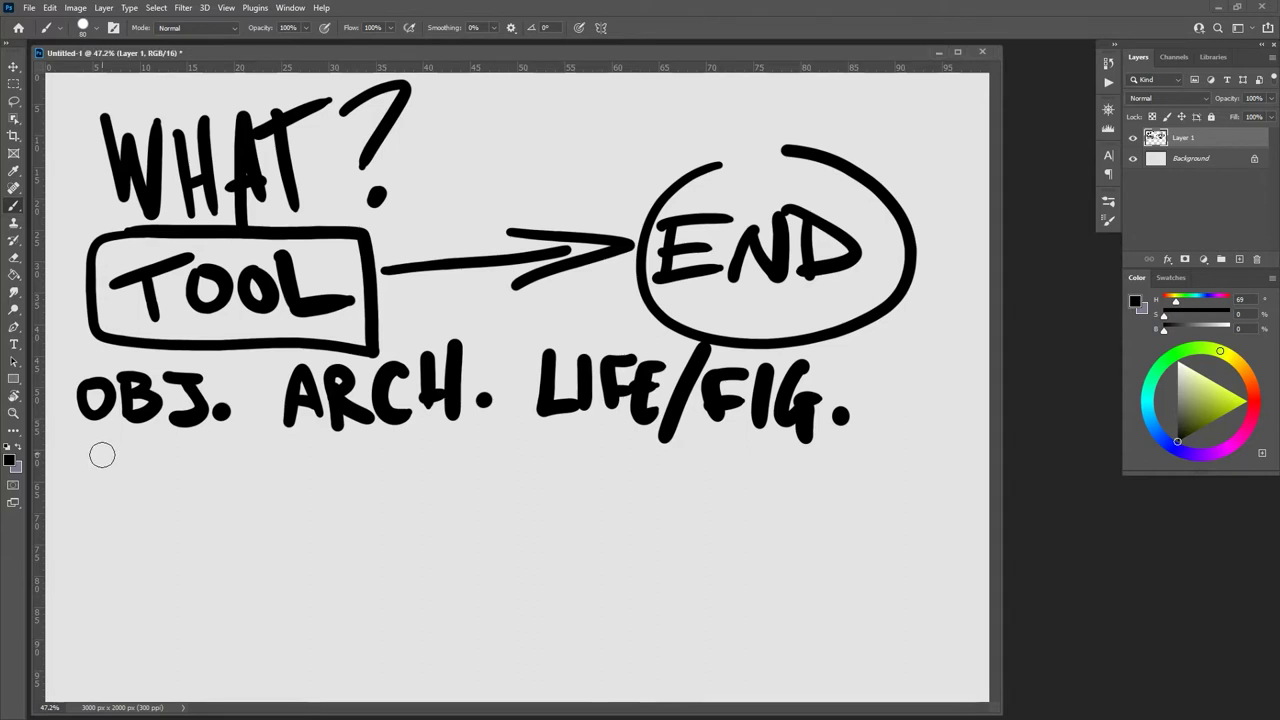
Letter LAND. on a new second row below OBJ
{"action": "mouse_move", "coordinate": [86, 451]}
{"action": "left_mouse_down"}
{"action": "mouse_move", "coordinate": [83, 512]}
{"action": "mouse_move", "coordinate": [106, 505]}
{"action": "left_mouse_up"}
{"action": "mouse_move", "coordinate": [118, 506]}
{"action": "left_mouse_down"}
{"action": "mouse_move", "coordinate": [125, 468]}
{"action": "mouse_move", "coordinate": [148, 492]}
{"action": "mouse_move", "coordinate": [190, 470]}
{"action": "mouse_move", "coordinate": [207, 510]}
{"action": "left_mouse_up"}
{"action": "left_click", "coordinate": [252, 506]}
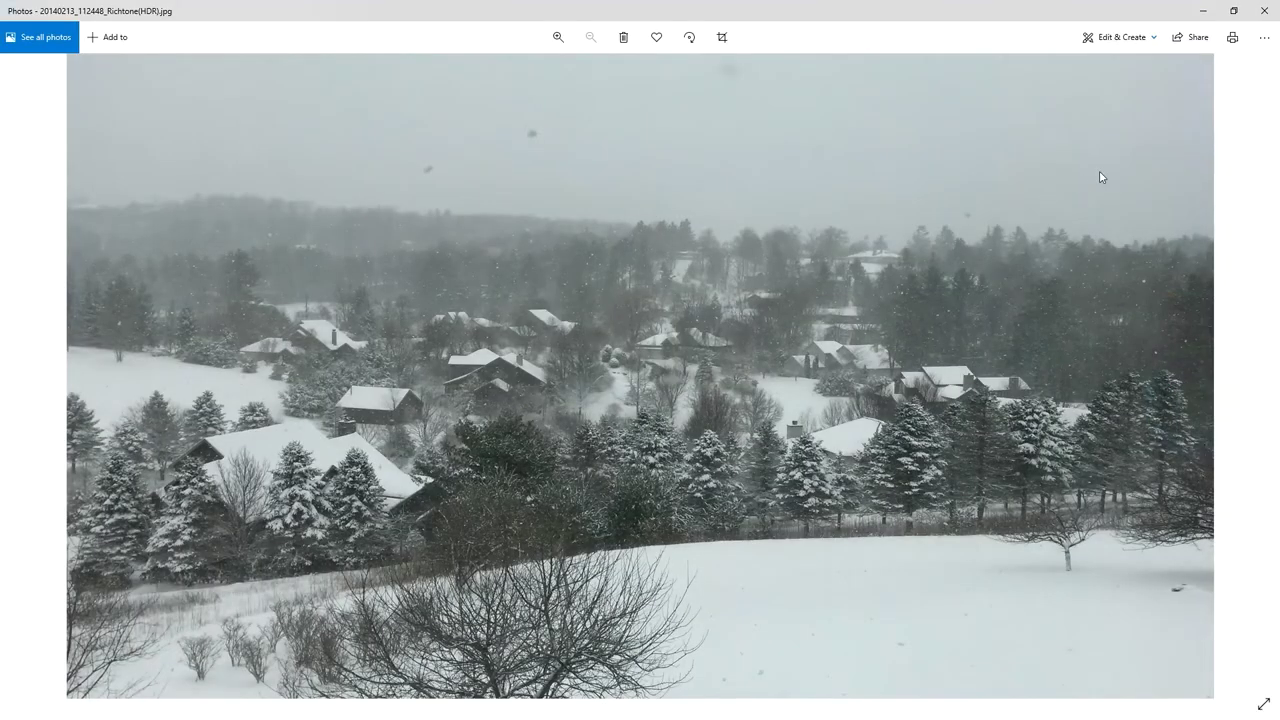
Close the snowy village landscape photo in the Photos window
{"action": "left_click", "coordinate": [1266, 12]}
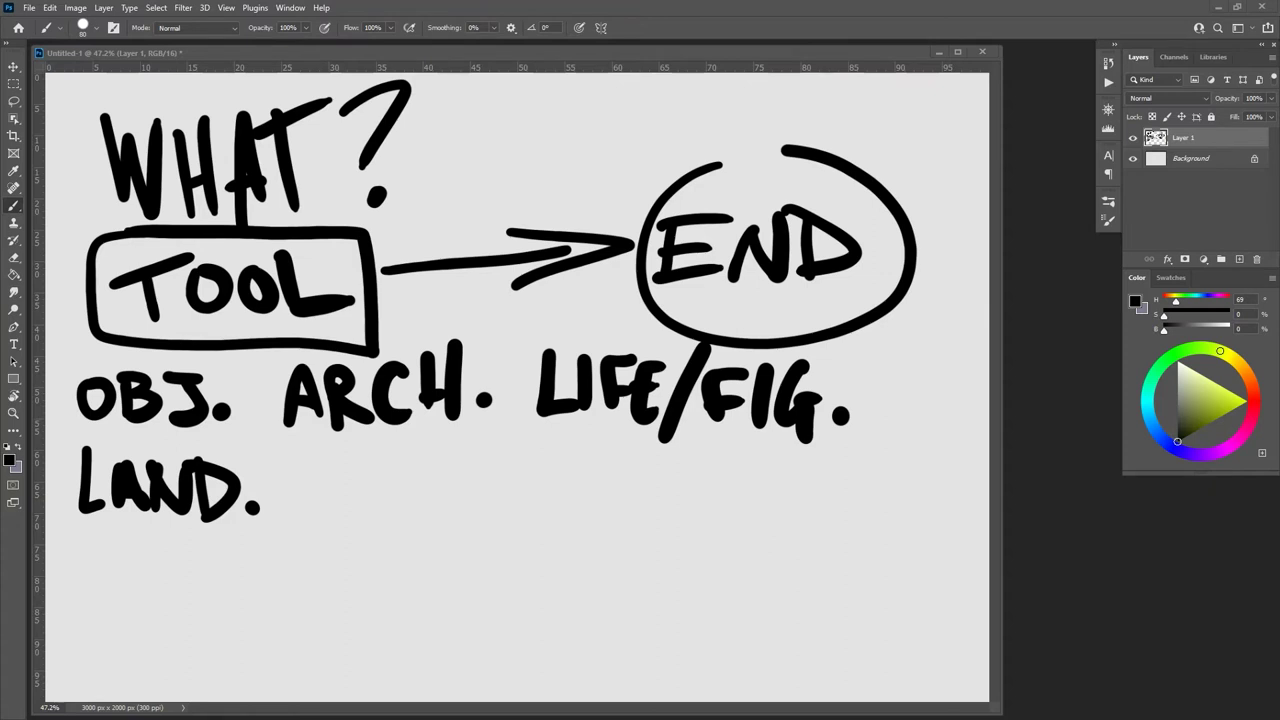
Letter ABSTRACT. after LAND. on the second row
{"action": "mouse_move", "coordinate": [310, 508]}
{"action": "left_mouse_down"}
{"action": "mouse_move", "coordinate": [347, 490]}
{"action": "mouse_move", "coordinate": [362, 500]}
{"action": "mouse_move", "coordinate": [410, 470]}
{"action": "mouse_move", "coordinate": [545, 505]}
{"action": "mouse_move", "coordinate": [561, 469]}
{"action": "mouse_move", "coordinate": [605, 515]}
{"action": "left_mouse_up"}
{"action": "left_click_drag", "start_coordinate": [586, 458], "coordinate": [643, 455]}
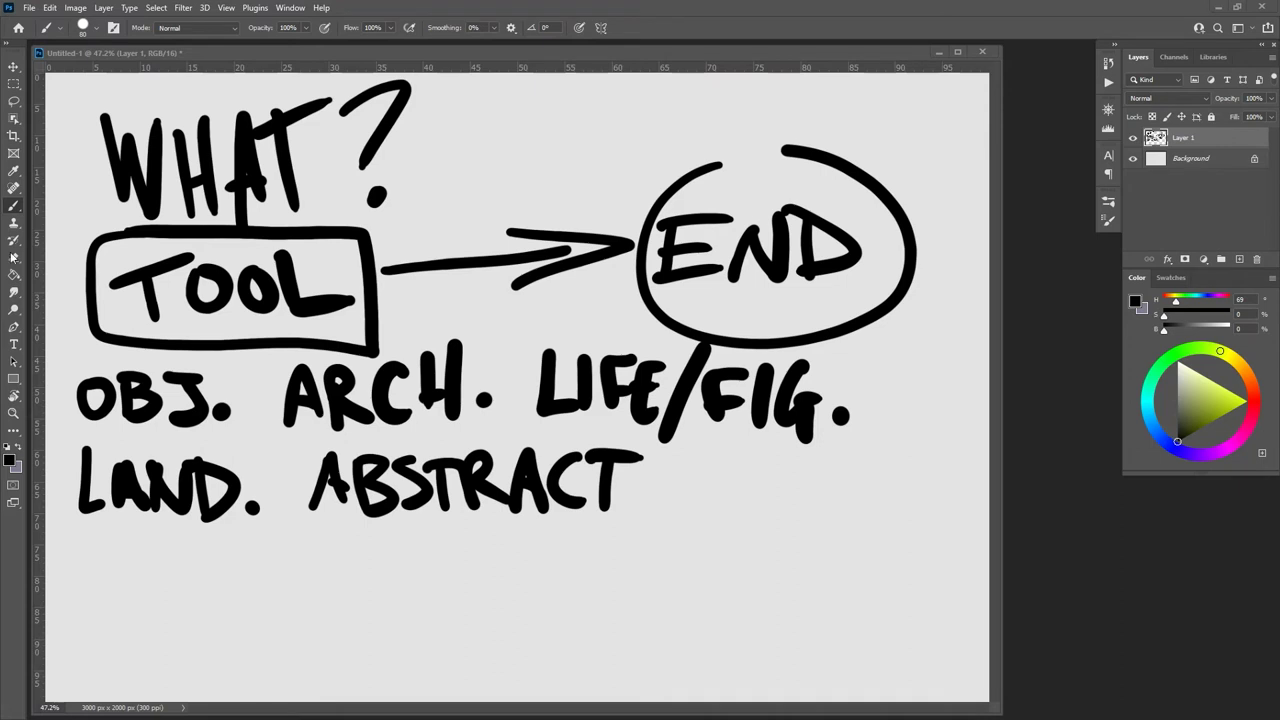
{"action": "left_click", "coordinate": [661, 502]}
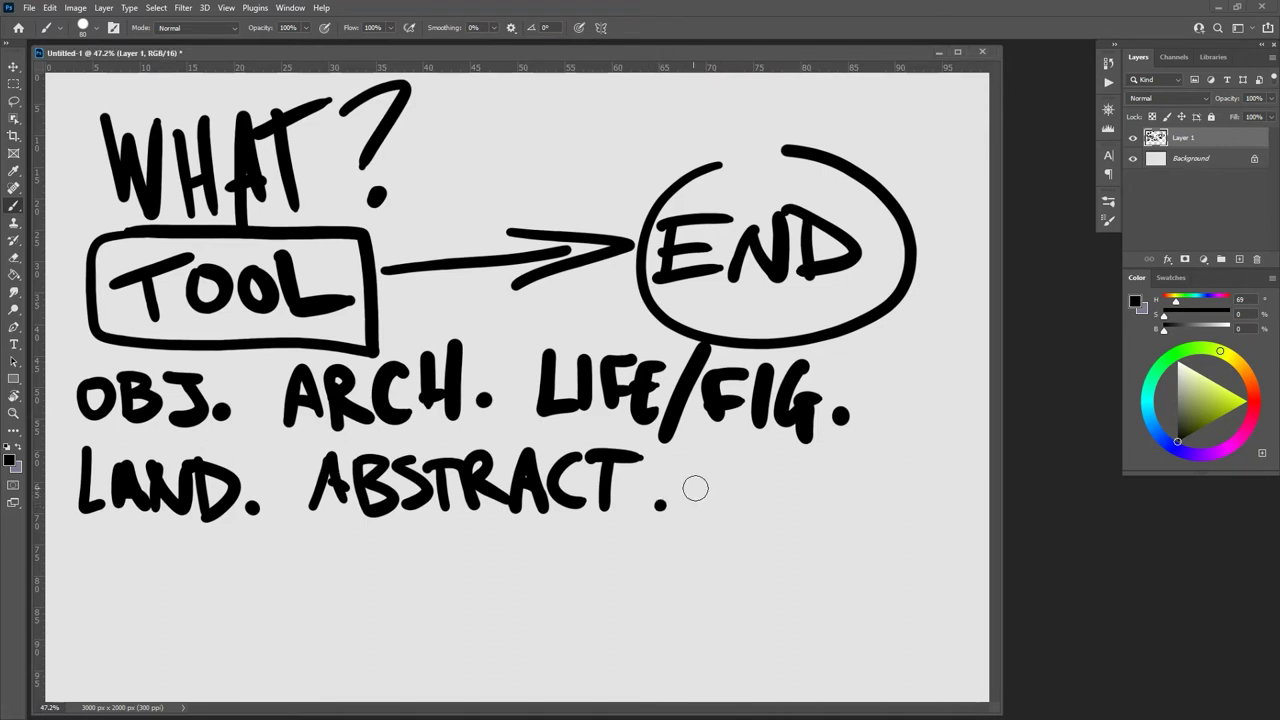
Write the word TEXT after ABSTRACT. and scribble it out with zigzag strokes
{"action": "mouse_move", "coordinate": [734, 472]}
{"action": "left_mouse_down"}
{"action": "mouse_move", "coordinate": [732, 508]}
{"action": "mouse_move", "coordinate": [776, 468]}
{"action": "left_mouse_up"}
{"action": "mouse_move", "coordinate": [774, 470]}
{"action": "left_mouse_down"}
{"action": "mouse_move", "coordinate": [786, 512]}
{"action": "mouse_move", "coordinate": [800, 486]}
{"action": "left_mouse_up"}
{"action": "mouse_move", "coordinate": [810, 478]}
{"action": "left_mouse_down"}
{"action": "mouse_move", "coordinate": [846, 512]}
{"action": "mouse_move", "coordinate": [810, 512]}
{"action": "left_mouse_up"}
{"action": "mouse_move", "coordinate": [862, 470]}
{"action": "left_mouse_down"}
{"action": "mouse_move", "coordinate": [860, 514]}
{"action": "mouse_move", "coordinate": [888, 462]}
{"action": "left_mouse_up"}
{"action": "mouse_move", "coordinate": [786, 500]}
{"action": "left_mouse_down"}
{"action": "mouse_move", "coordinate": [737, 509]}
{"action": "mouse_move", "coordinate": [929, 500]}
{"action": "mouse_move", "coordinate": [754, 542]}
{"action": "left_mouse_up"}
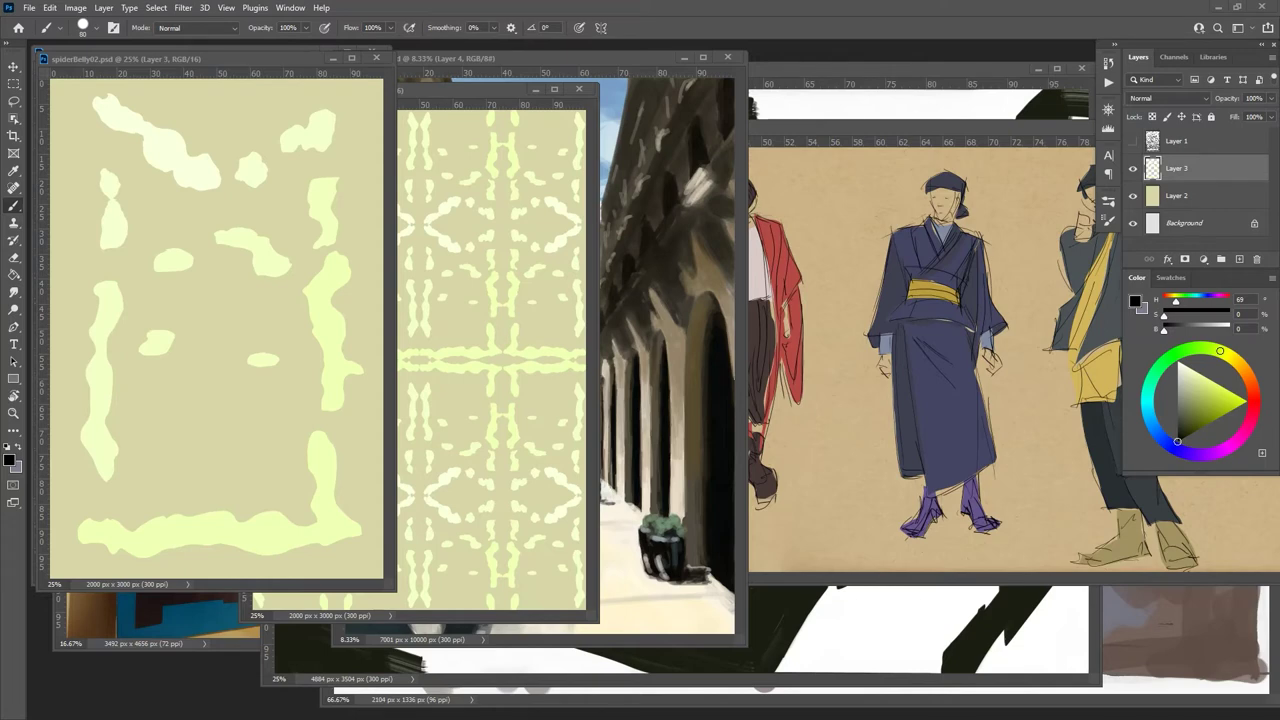
Arrange the spiderBelly02 and spiderBelly04 pattern windows side by side, then close spiderBelly04.psd
{"action": "left_click", "coordinate": [291, 66]}
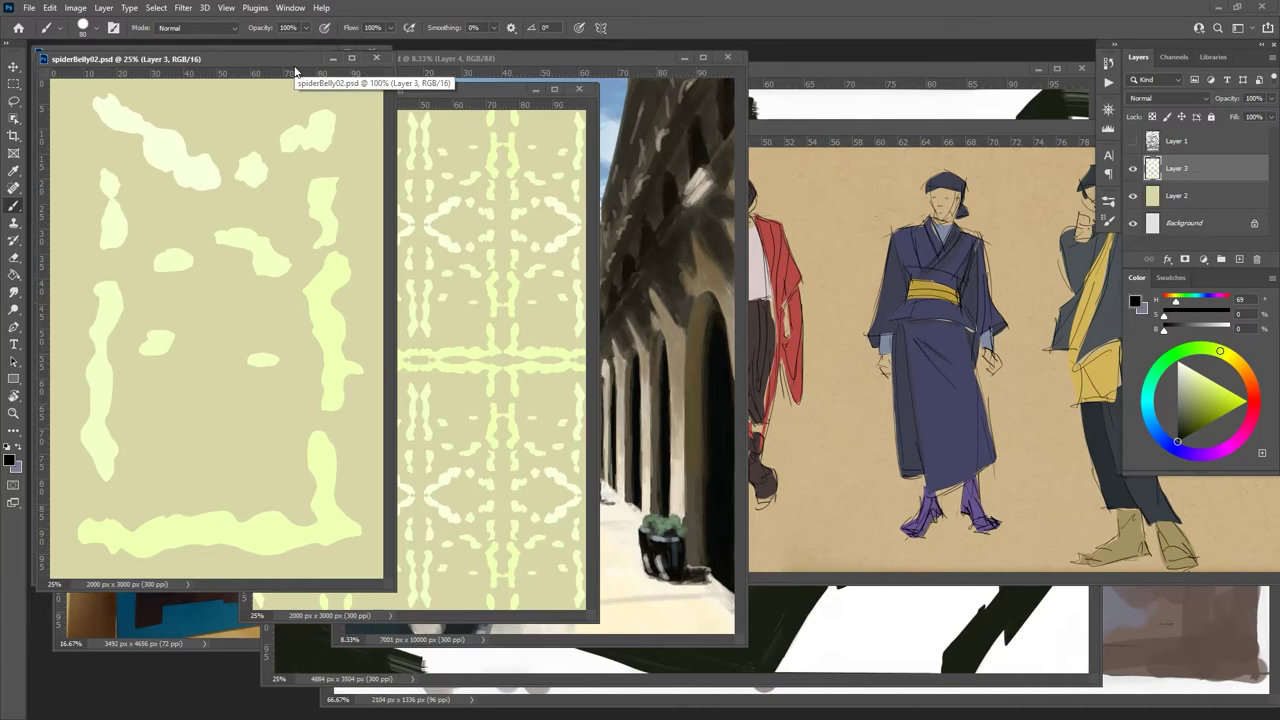
{"action": "left_click_drag", "start_coordinate": [440, 95], "coordinate": [606, 62]}
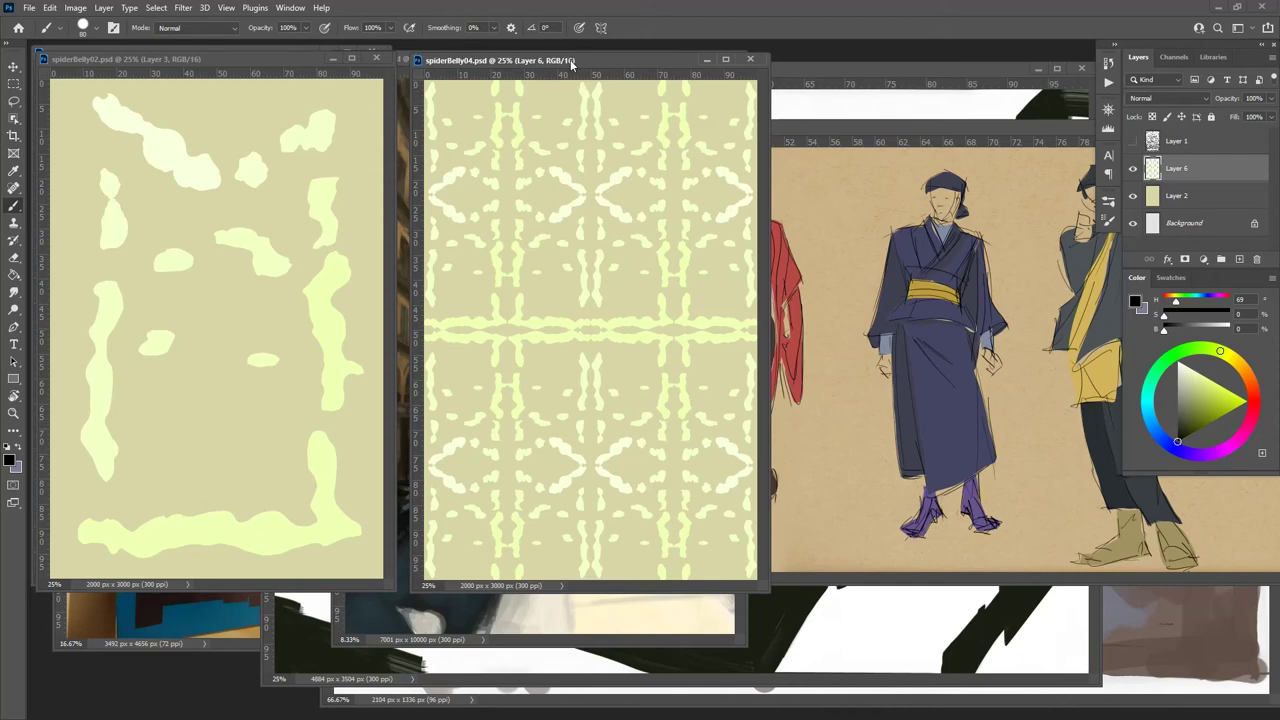
{"action": "left_click_drag", "start_coordinate": [574, 62], "coordinate": [584, 81]}
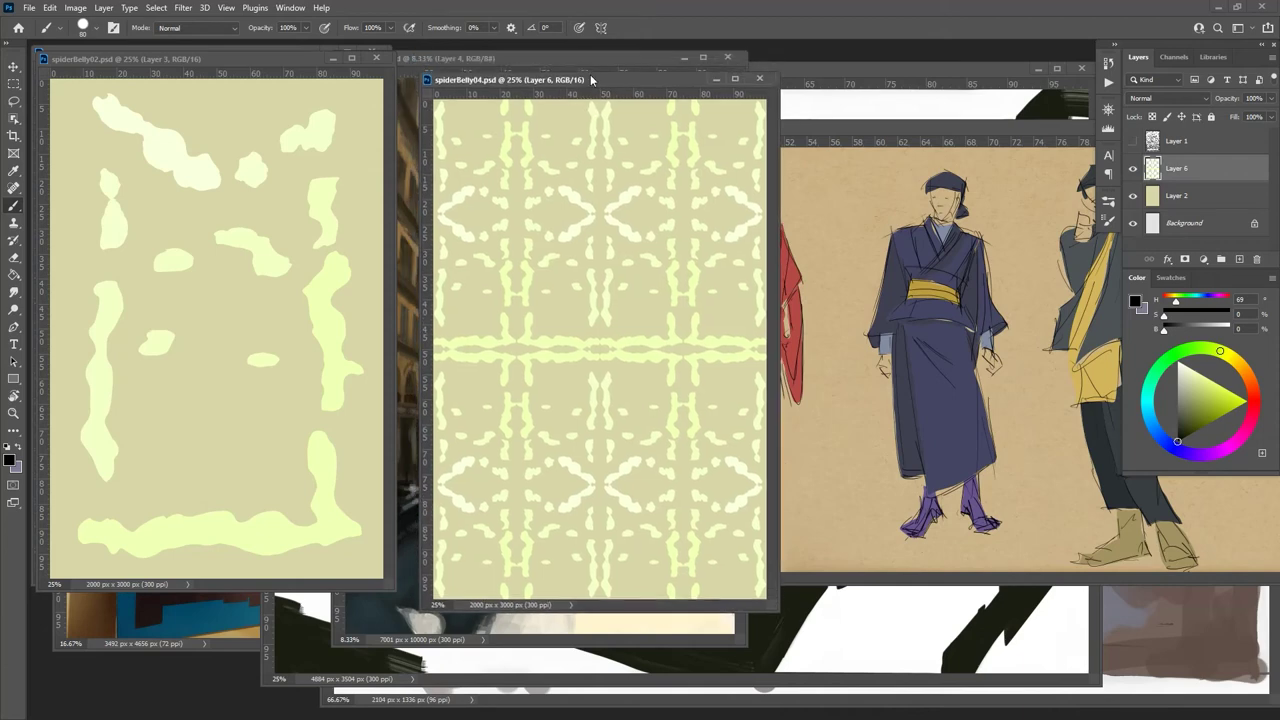
{"action": "left_click", "coordinate": [760, 80]}
Close the spiderBelly02 pattern document and shift the fastFashionSketches window left
{"action": "left_click", "coordinate": [820, 146]}
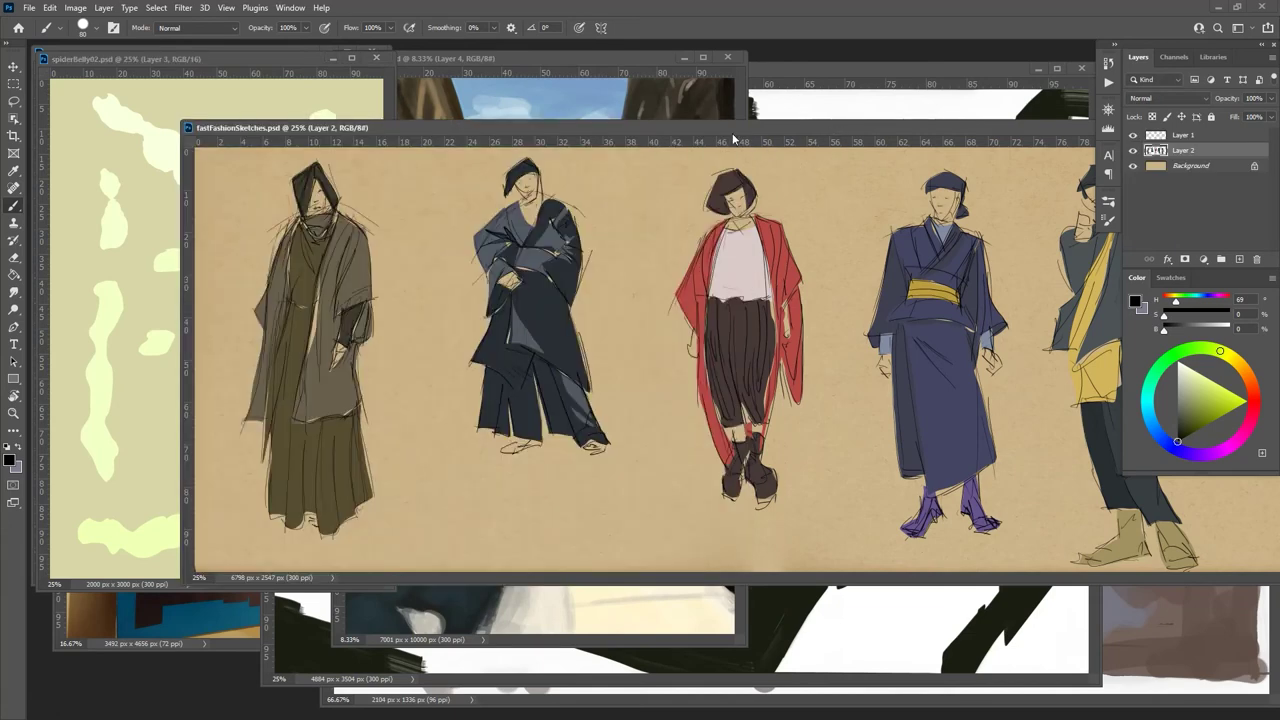
{"action": "left_click", "coordinate": [376, 58]}
{"action": "left_click_drag", "start_coordinate": [445, 127], "coordinate": [338, 119]}
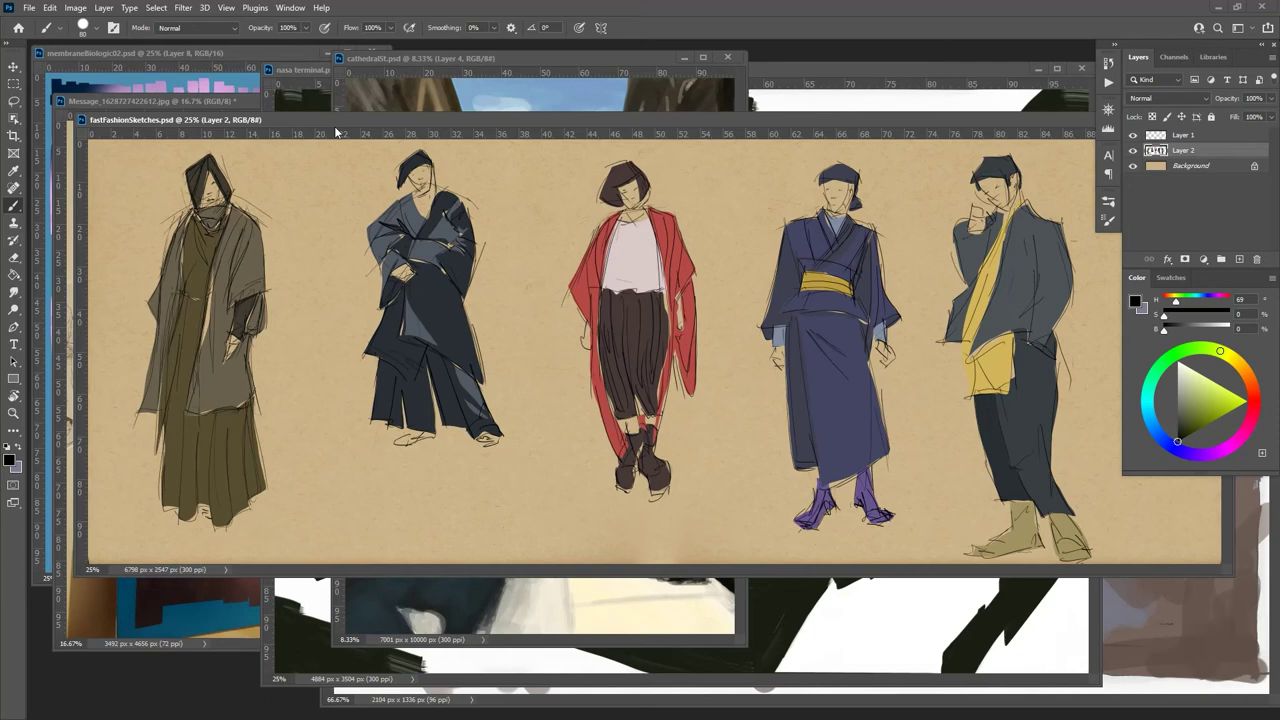
Hide the Layer 1 linework to show only the flat colour figures, then close fastFashionSketches
{"action": "left_click", "coordinate": [1133, 150]}
{"action": "left_click", "coordinate": [1133, 150]}
{"action": "left_click", "coordinate": [1133, 150]}
{"action": "left_click", "coordinate": [1133, 134]}
{"action": "left_click", "coordinate": [1133, 150]}
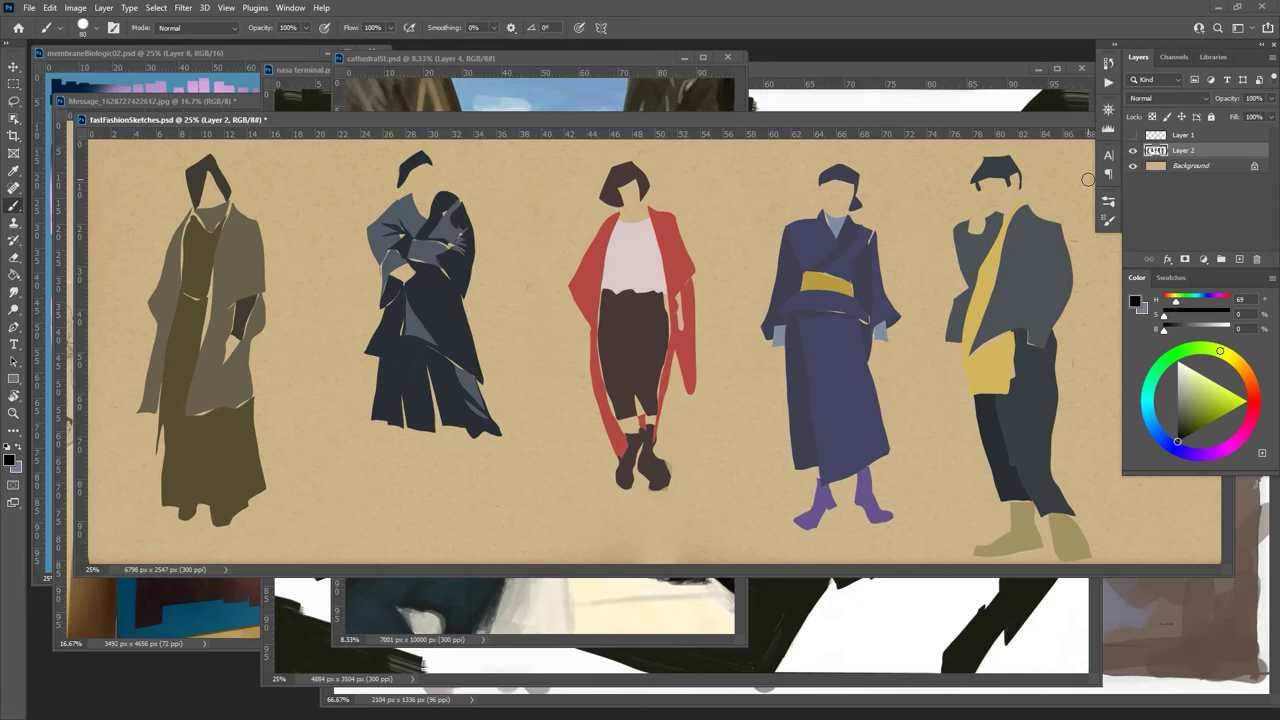
{"action": "key", "text": "ctrl+w"}
Answer the save prompt so fastFashionSketches.psd finishes closing
{"action": "left_click", "coordinate": [633, 272]}
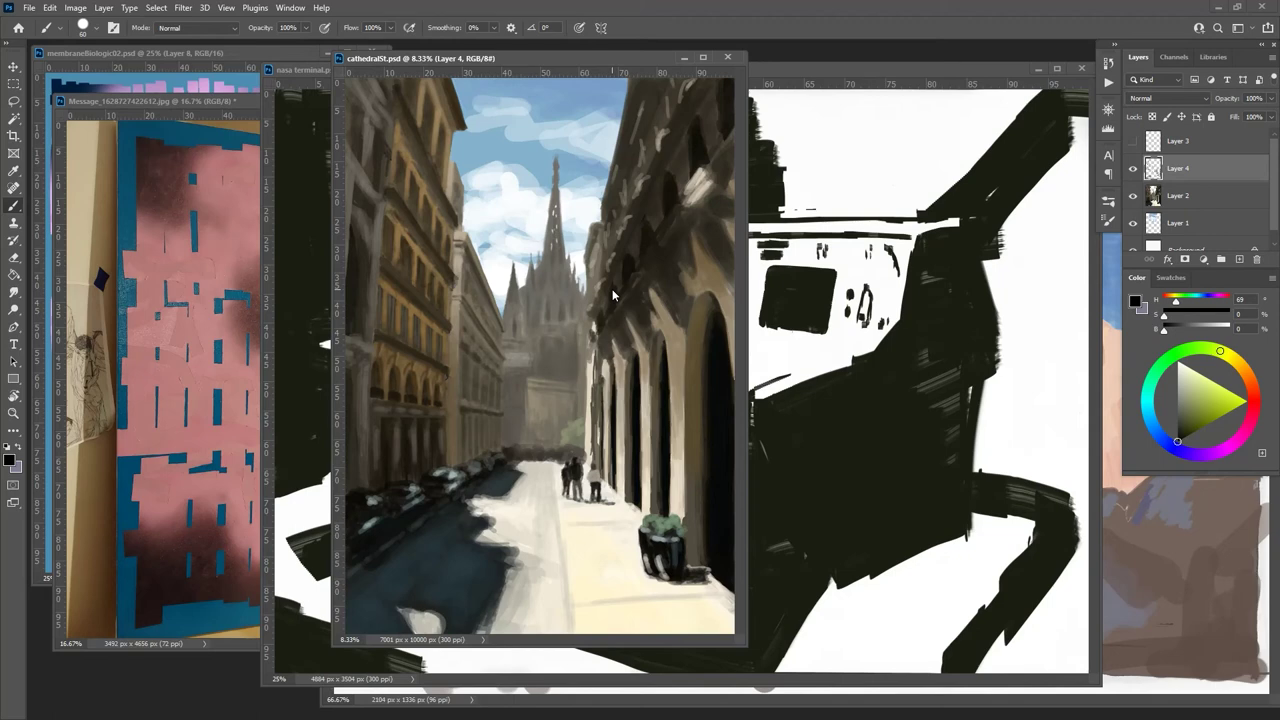
Close cathedralSt.psd and shift the nasa terminal window to the left
{"action": "left_click", "coordinate": [728, 60]}
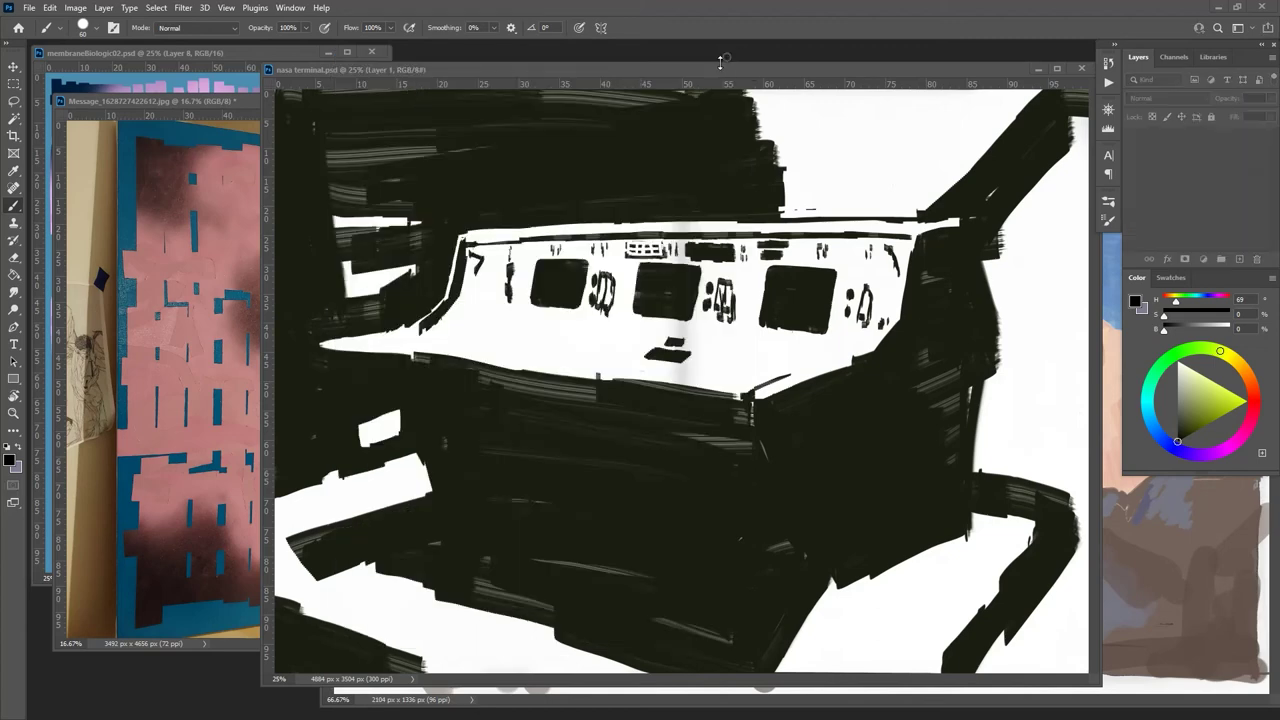
{"action": "left_click_drag", "start_coordinate": [705, 70], "coordinate": [614, 63]}
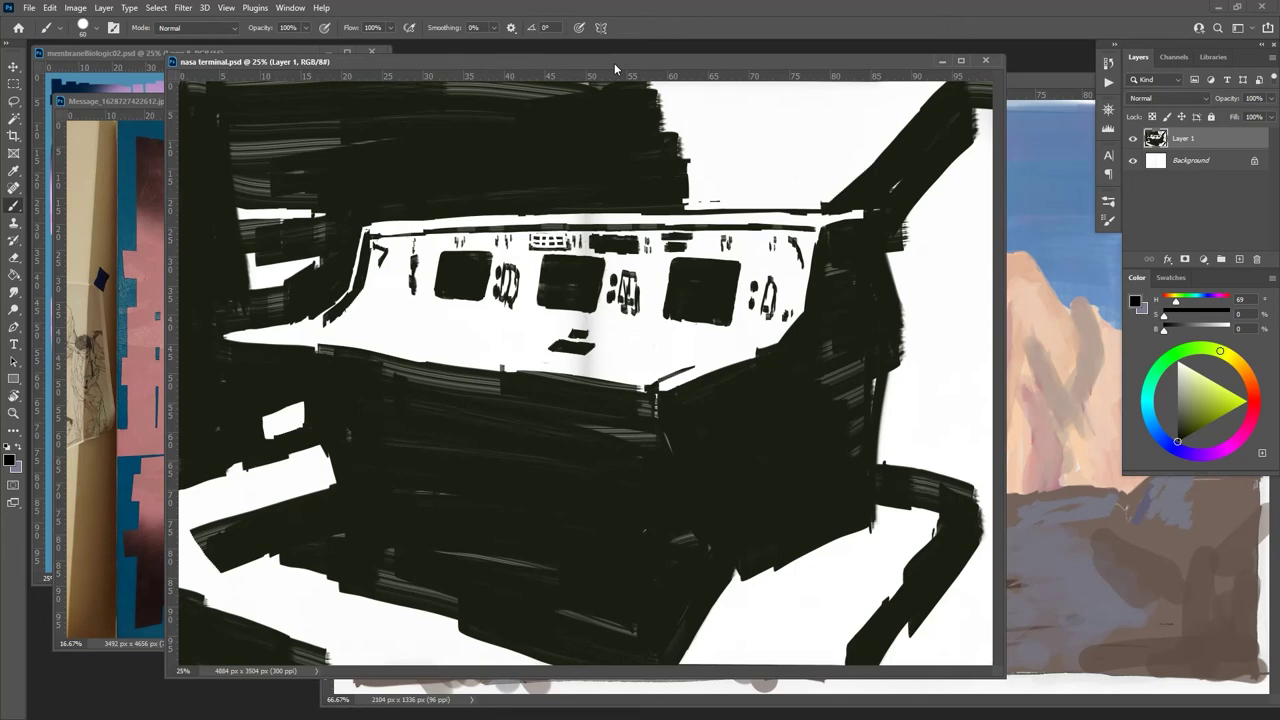
Close nasa terminal, bring mt whitney stacked forward, and show its Background copy ink layer
{"action": "left_click", "coordinate": [987, 64]}
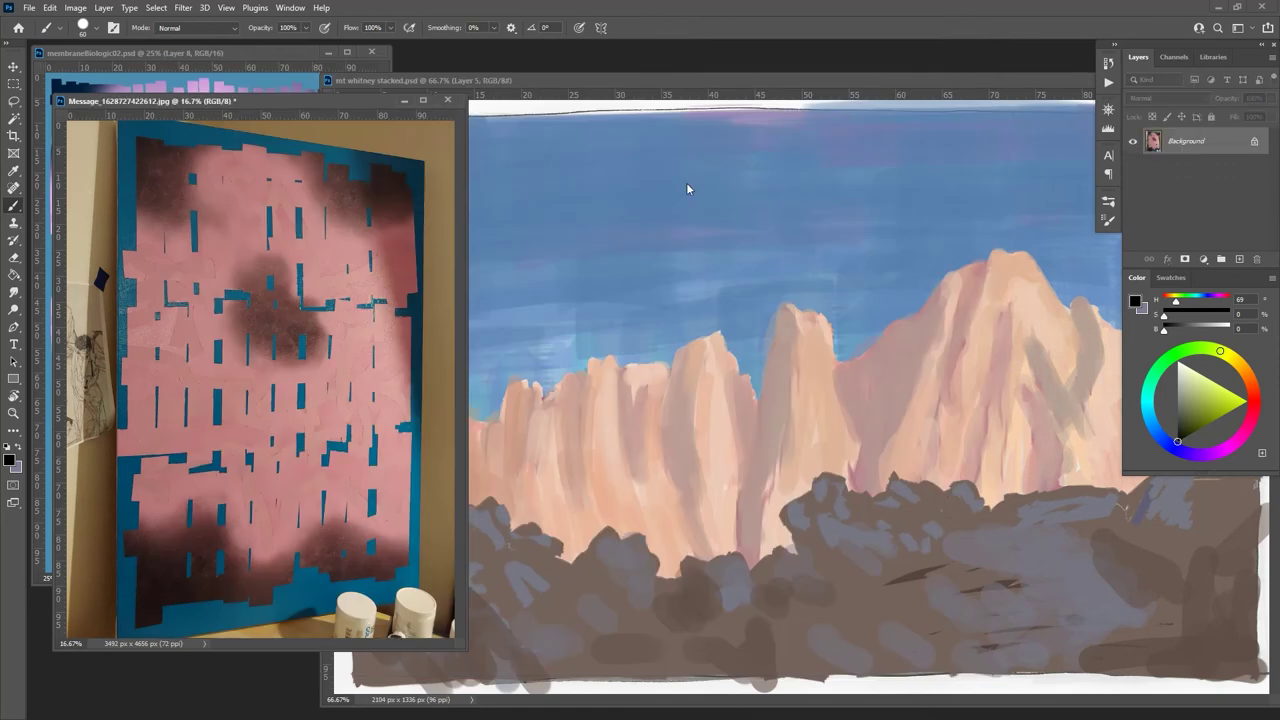
{"action": "left_click_drag", "start_coordinate": [643, 79], "coordinate": [462, 66]}
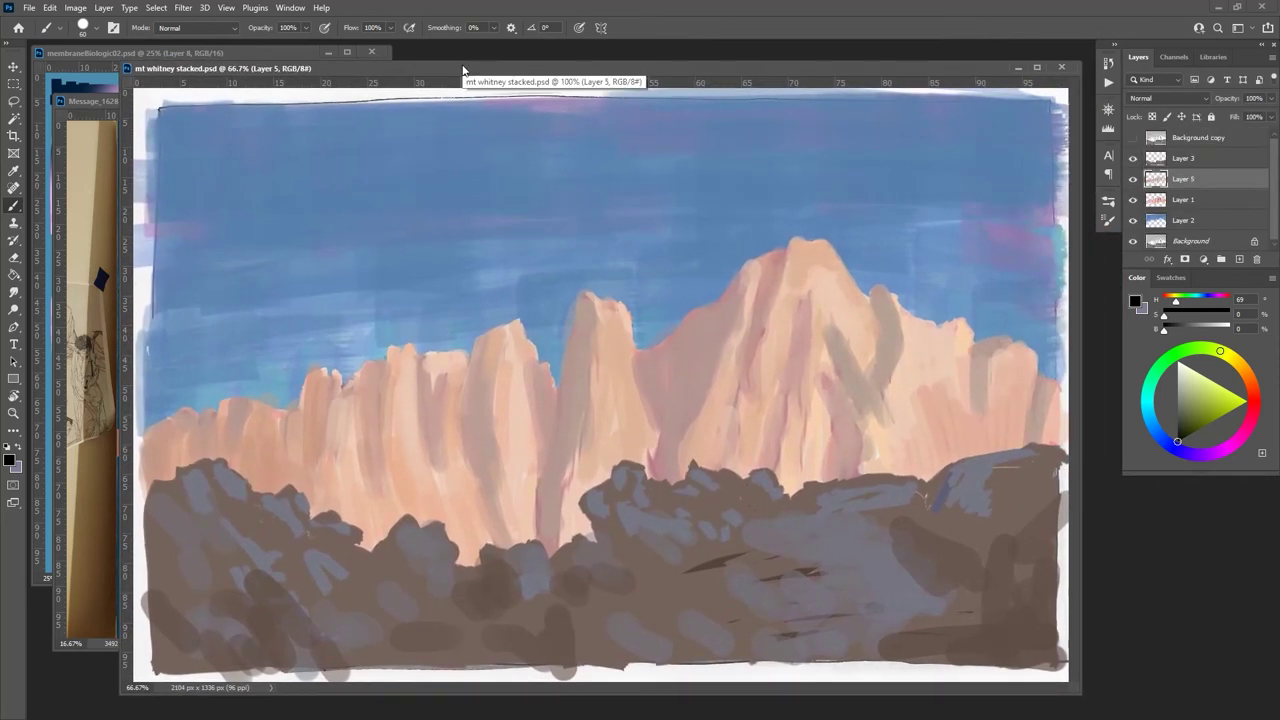
{"action": "left_click", "coordinate": [1133, 138]}
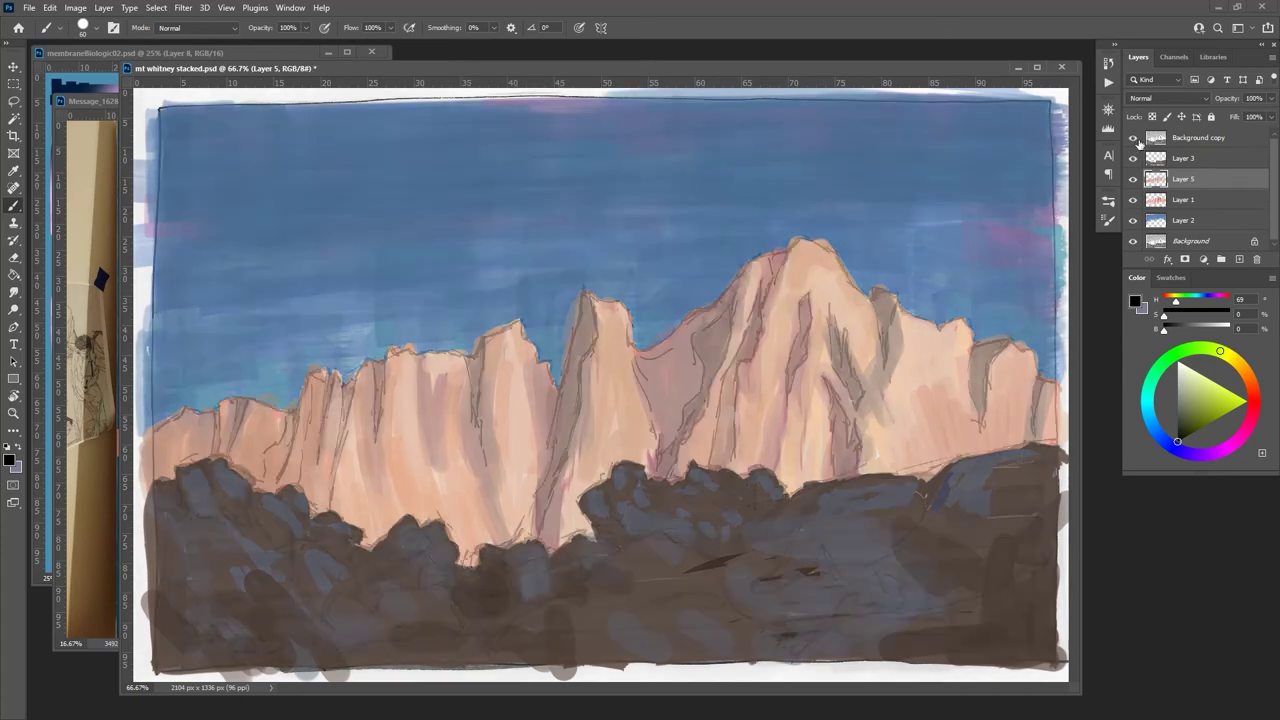
{"action": "left_click", "coordinate": [1188, 145]}
Set the Background copy layer to Multiply at 47% opacity, then hide it
{"action": "left_click", "coordinate": [1188, 145]}
{"action": "left_click", "coordinate": [1200, 100]}
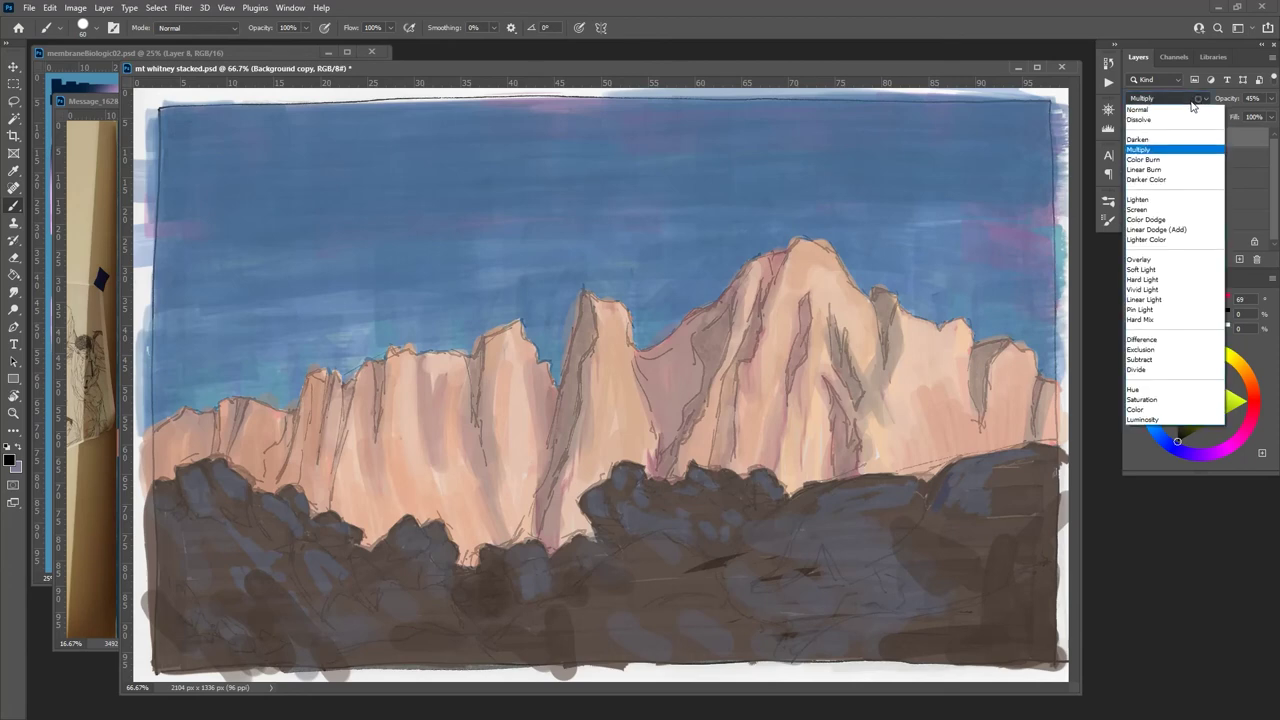
{"action": "left_click", "coordinate": [1181, 113]}
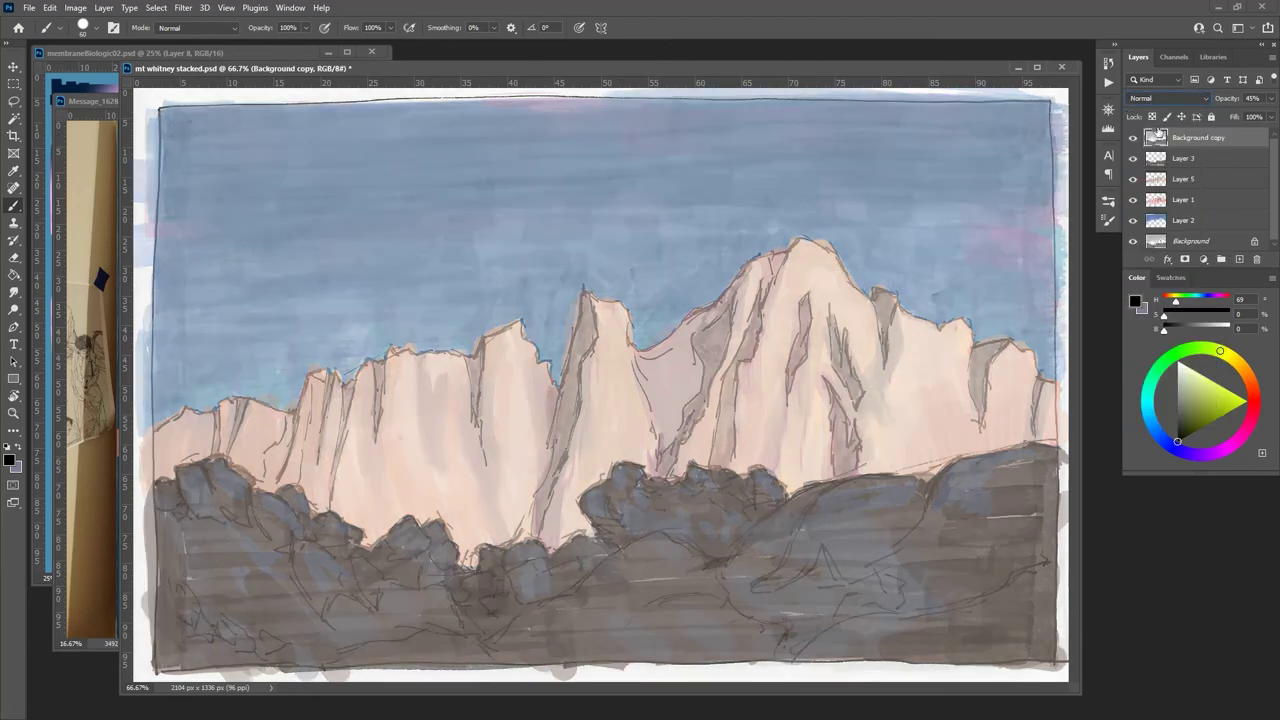
{"action": "left_click", "coordinate": [1270, 98]}
{"action": "left_click_drag", "start_coordinate": [1234, 113], "coordinate": [1270, 113]}
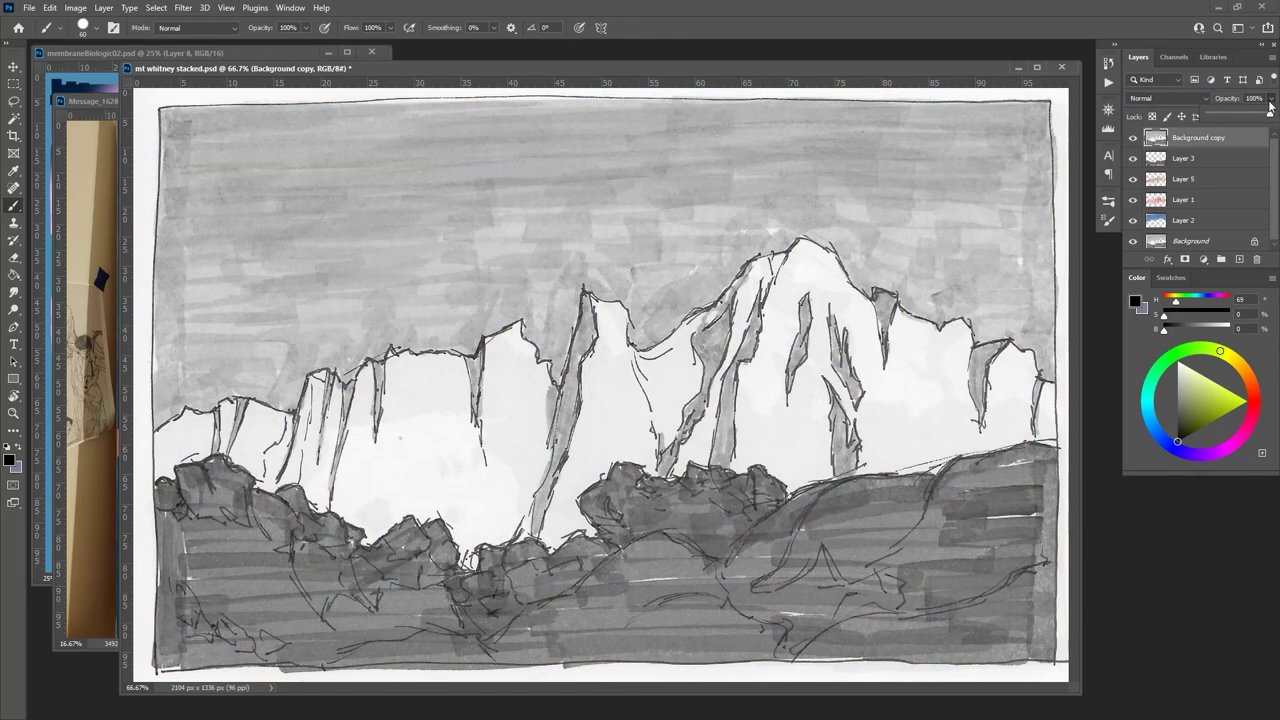
{"action": "left_click_drag", "start_coordinate": [1270, 116], "coordinate": [1237, 117]}
{"action": "left_click", "coordinate": [1168, 98]}
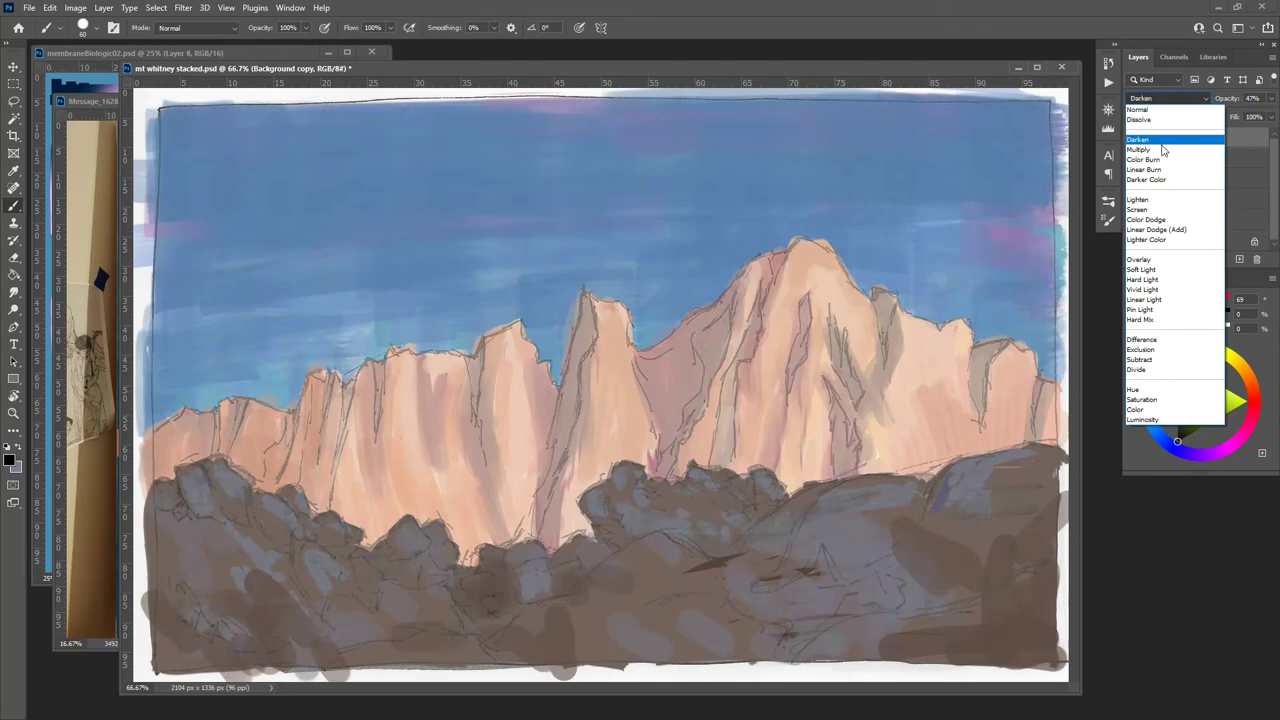
{"action": "left_click", "coordinate": [1160, 137]}
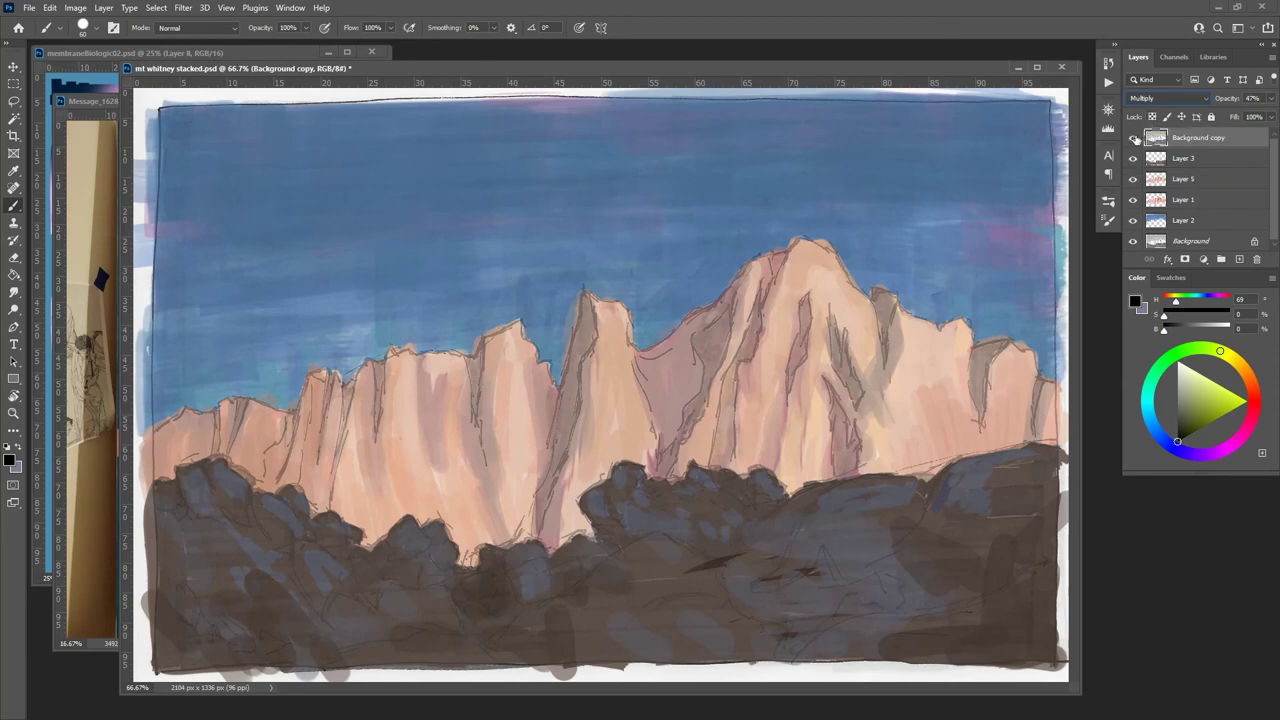
{"action": "left_click", "coordinate": [1128, 138]}
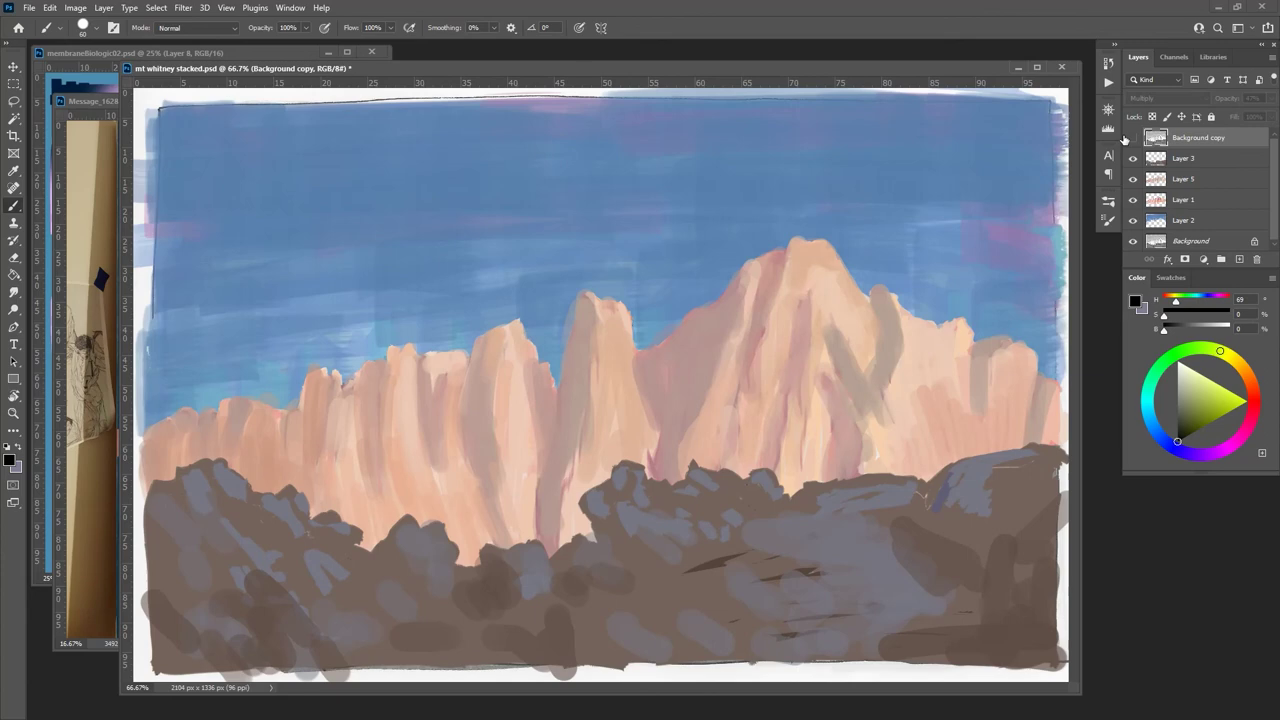
Close mt whitney stacked without saving and move the Message photo window right
{"action": "left_click", "coordinate": [1063, 68]}
{"action": "left_click", "coordinate": [646, 271]}
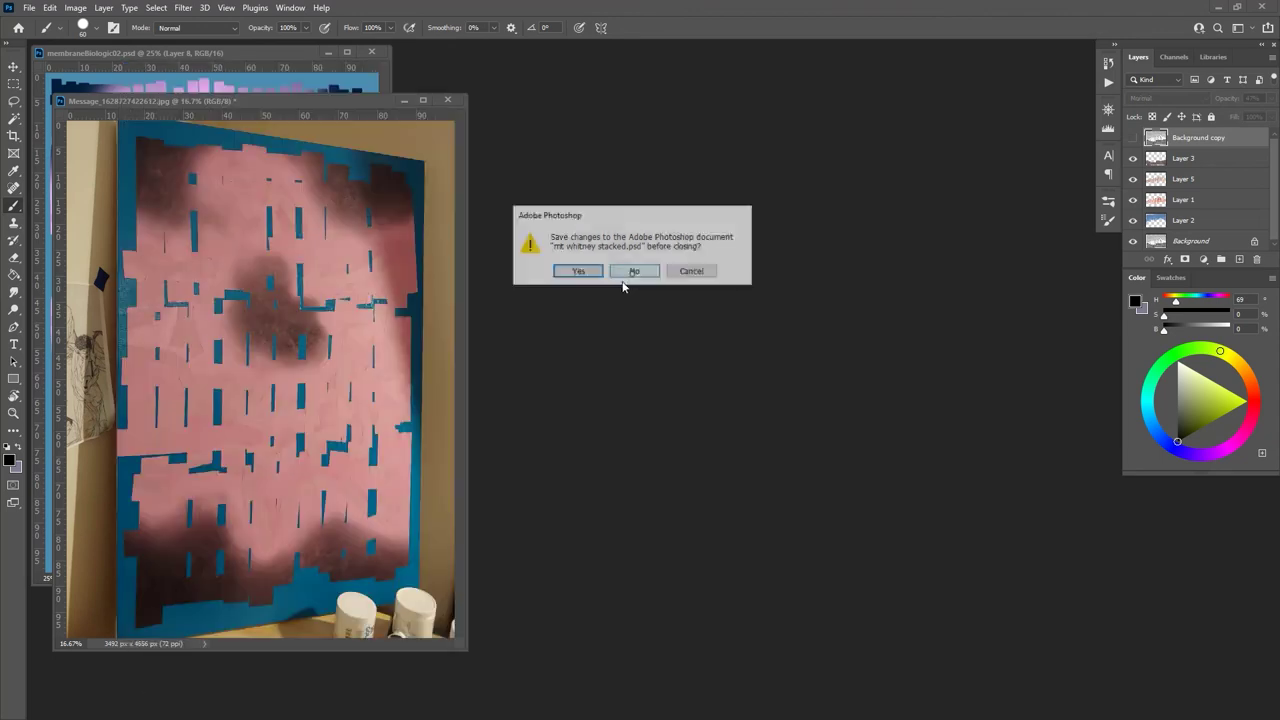
{"action": "left_click_drag", "start_coordinate": [324, 105], "coordinate": [745, 70]}
Enlarge the membraneBiologic02 window and fit its canvas to the screen (Ctrl+0)
{"action": "left_click", "coordinate": [286, 55]}
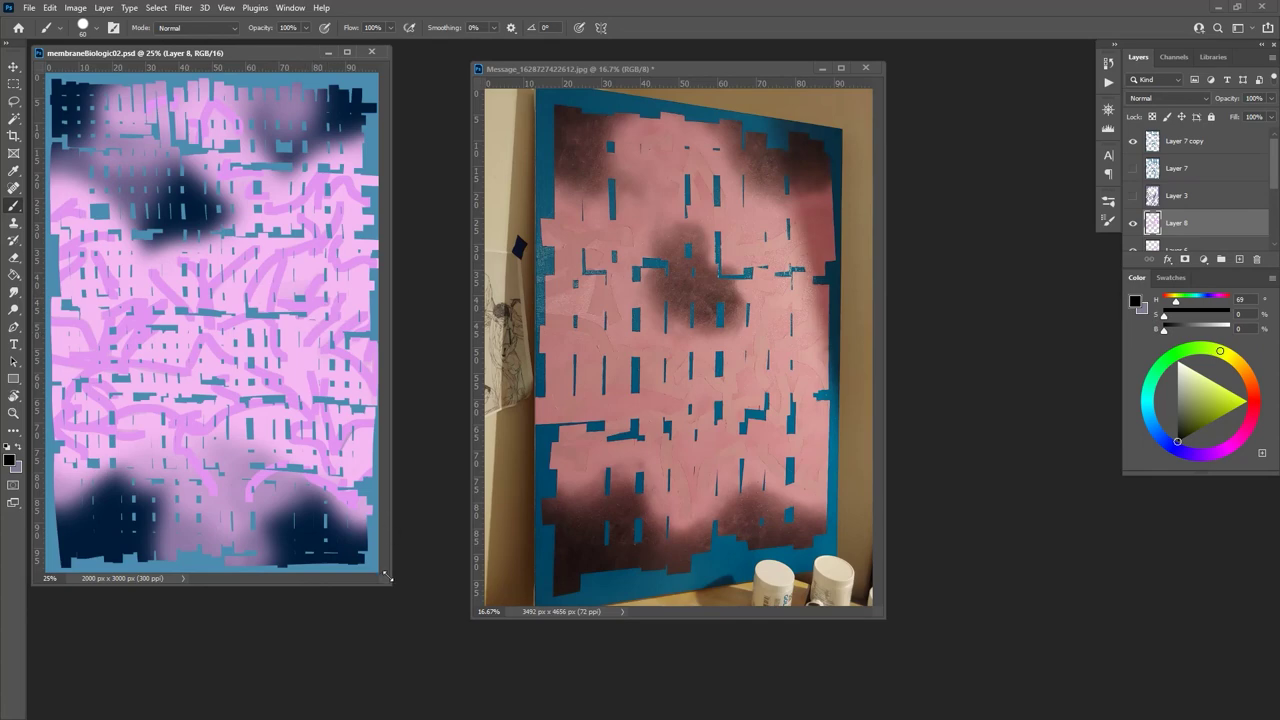
{"action": "left_click_drag", "start_coordinate": [389, 584], "coordinate": [426, 660]}
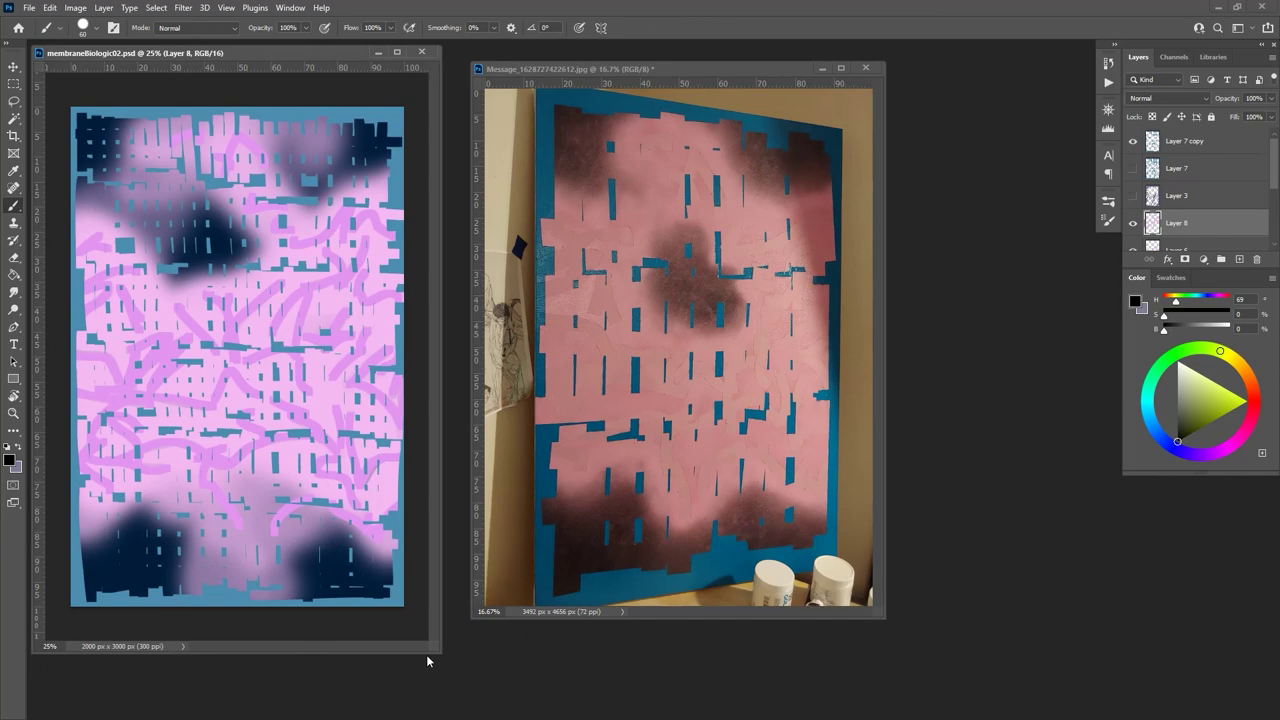
{"action": "key", "text": "ctrl+0"}
Place the Message photo beside it, fit it on screen, and reactivate membraneBiologic02
{"action": "left_click_drag", "start_coordinate": [722, 69], "coordinate": [852, 107]}
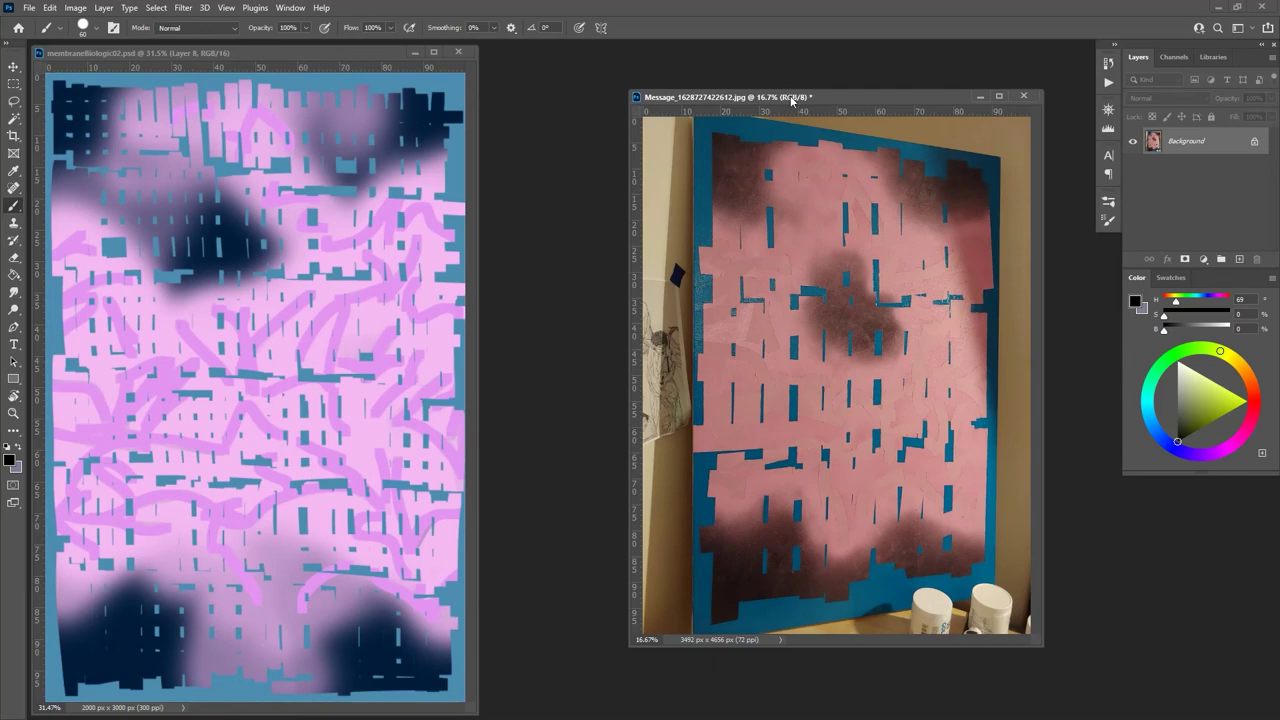
{"action": "left_click_drag", "start_coordinate": [791, 105], "coordinate": [691, 90]}
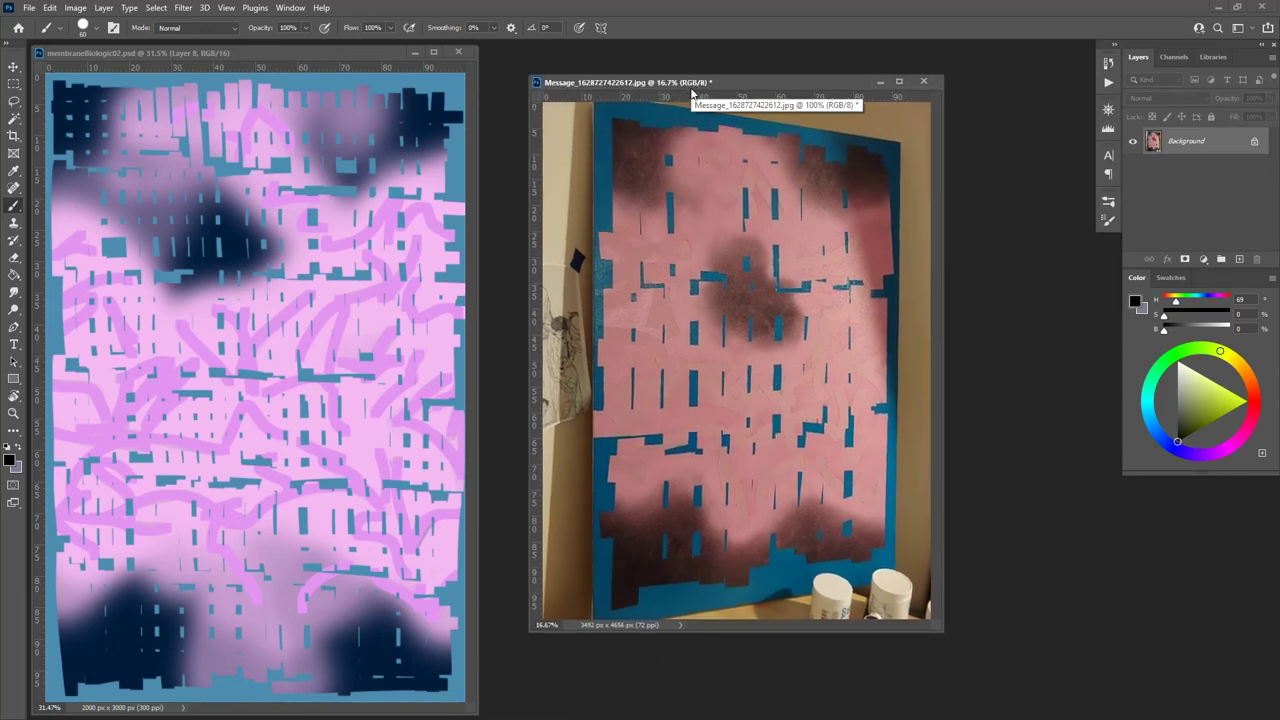
{"action": "key", "text": "ctrl+0"}
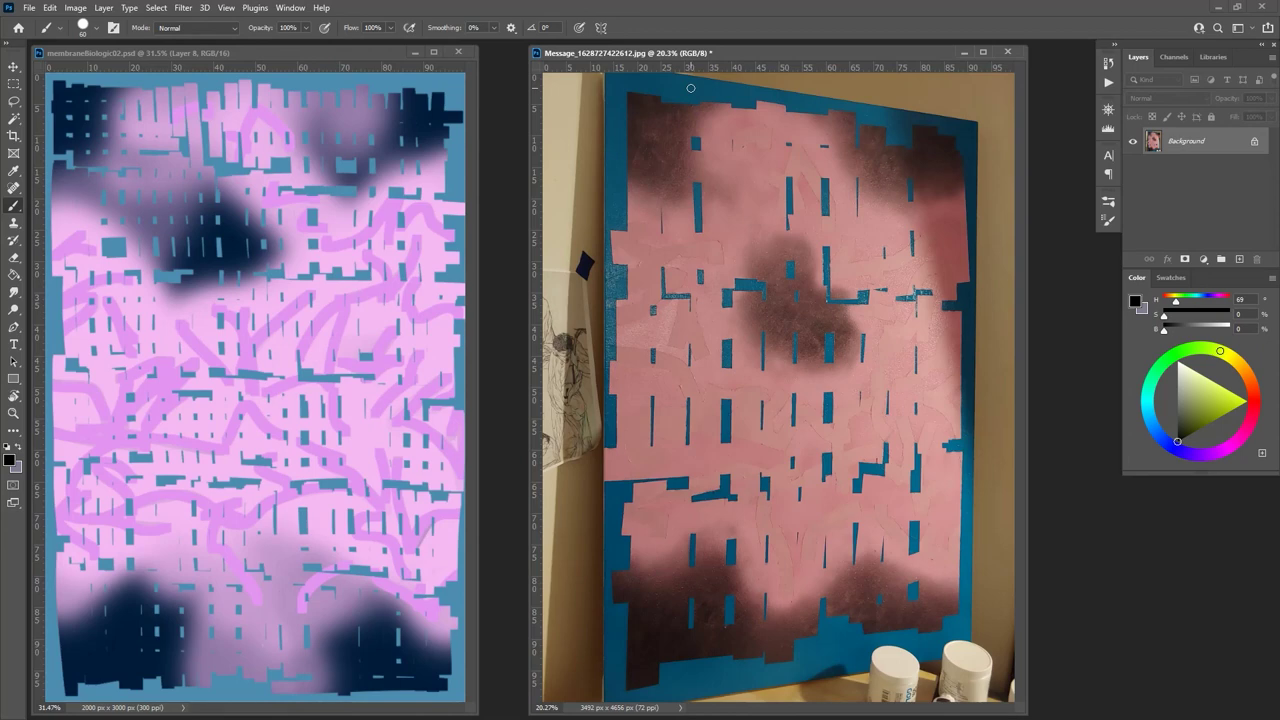
{"action": "left_click", "coordinate": [365, 52]}
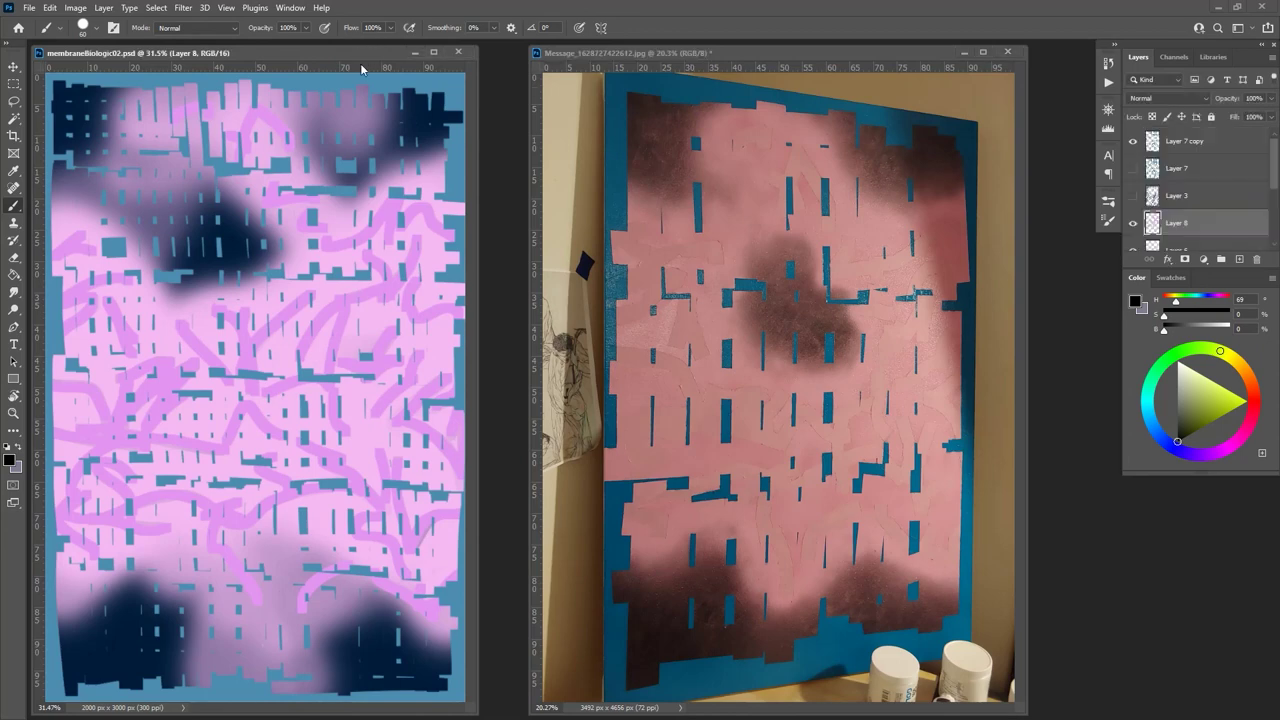